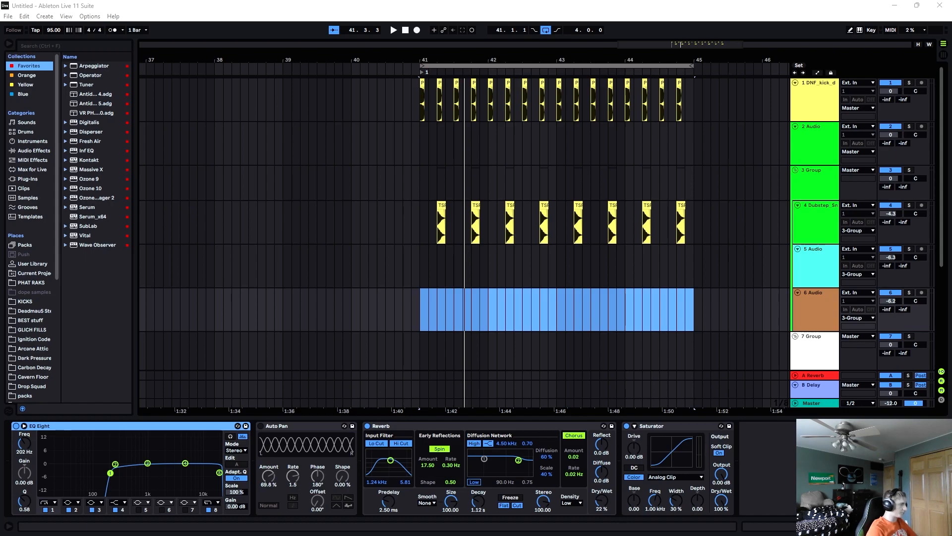
# Switch to Splice and open its sample search
pyautogui.click(531, 525)
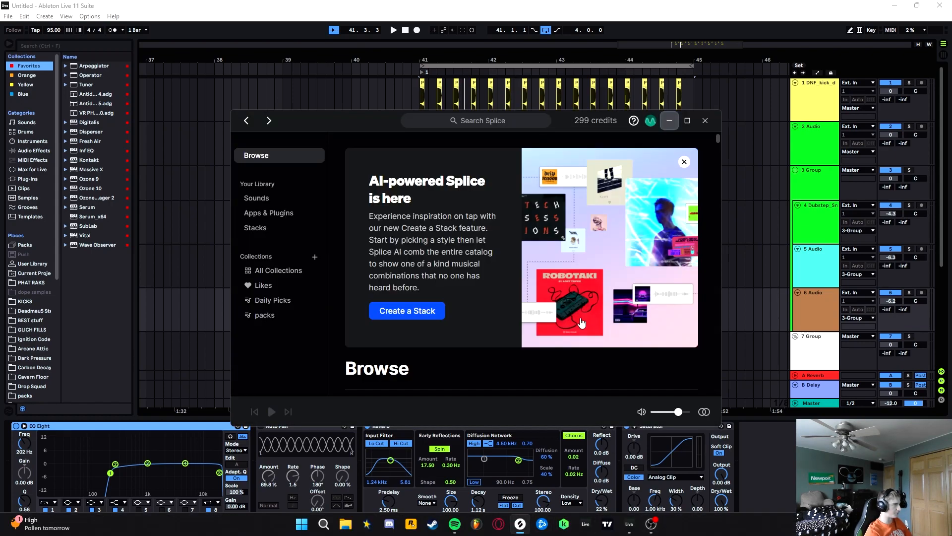
pyautogui.click(481, 122)
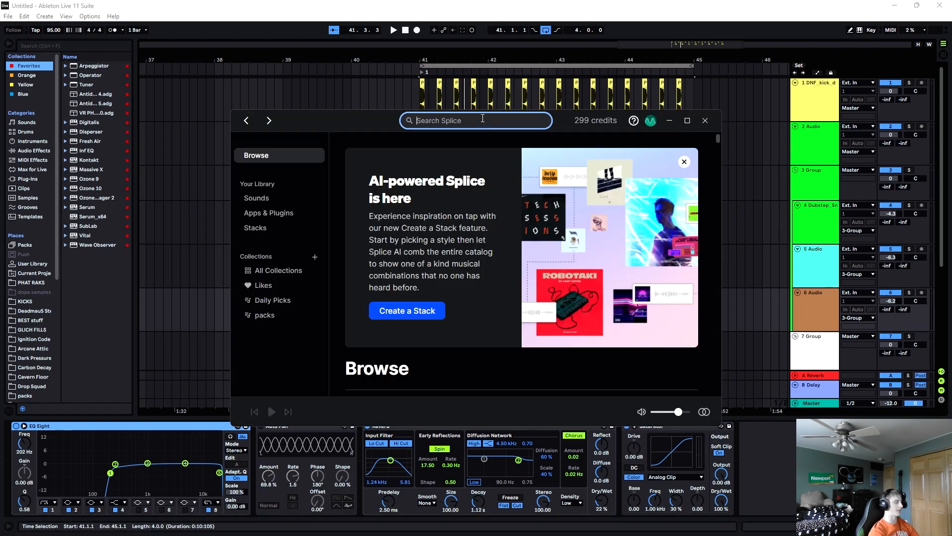
pyautogui.click(396, 312)
pyautogui.click(397, 312)
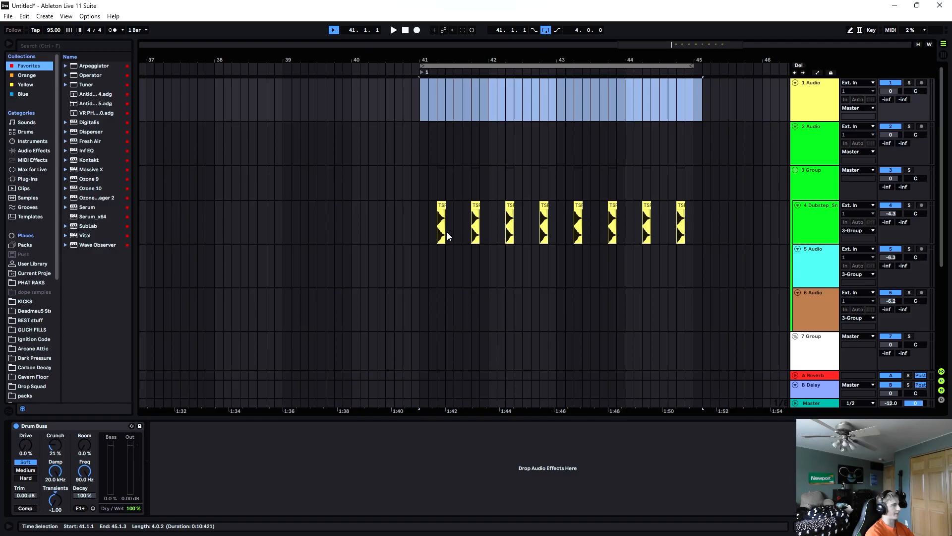
# Clear the old snare clips from track 4 and repeat the new two-bar kick and snare pattern up to bar 45
pyautogui.moveTo(448, 231); pyautogui.dragTo(667, 240)
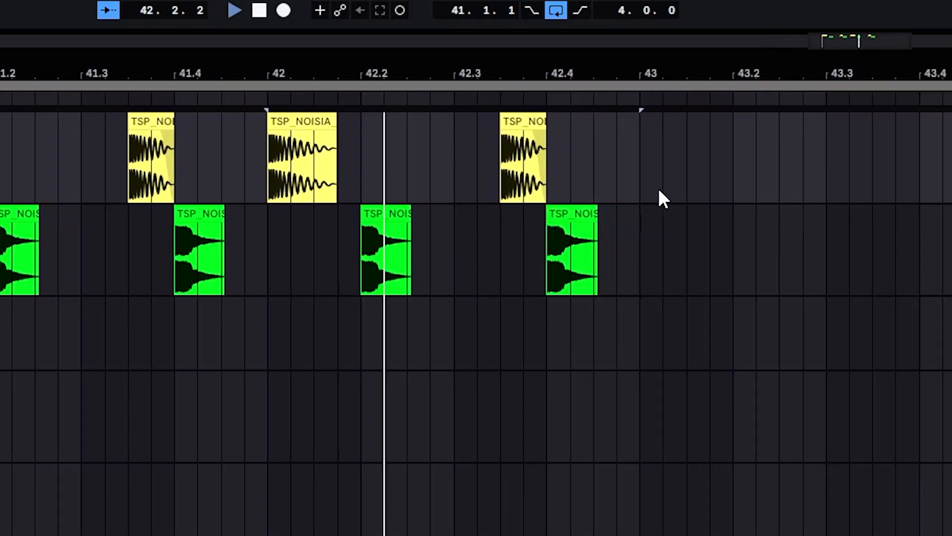
pyautogui.press('space')
pyautogui.moveTo(852, 40); pyautogui.dragTo(833, 33)
pyautogui.moveTo(569, 204); pyautogui.dragTo(309, 94)
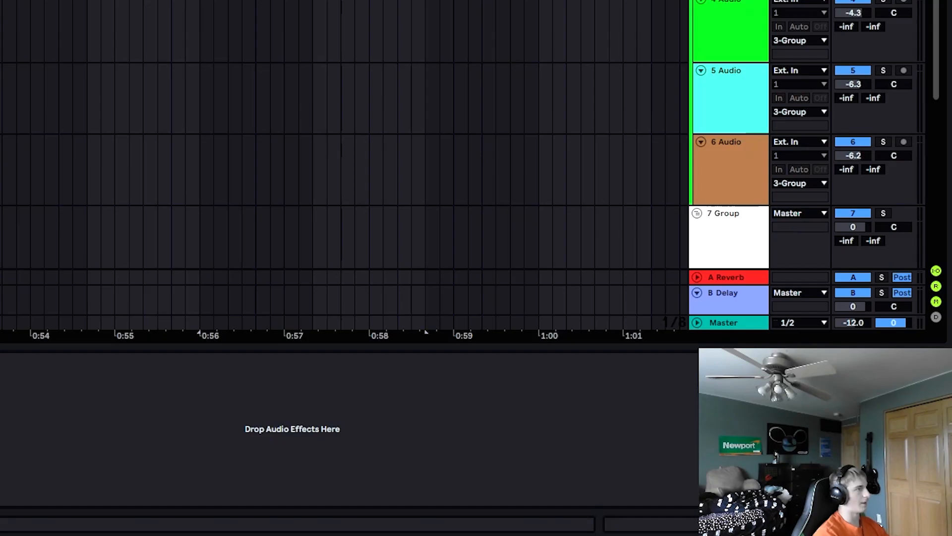
# Show the automation and realign the Utility Gain dips on track 7 Group with the kicks from bar 41 to 45
pyautogui.press('a')
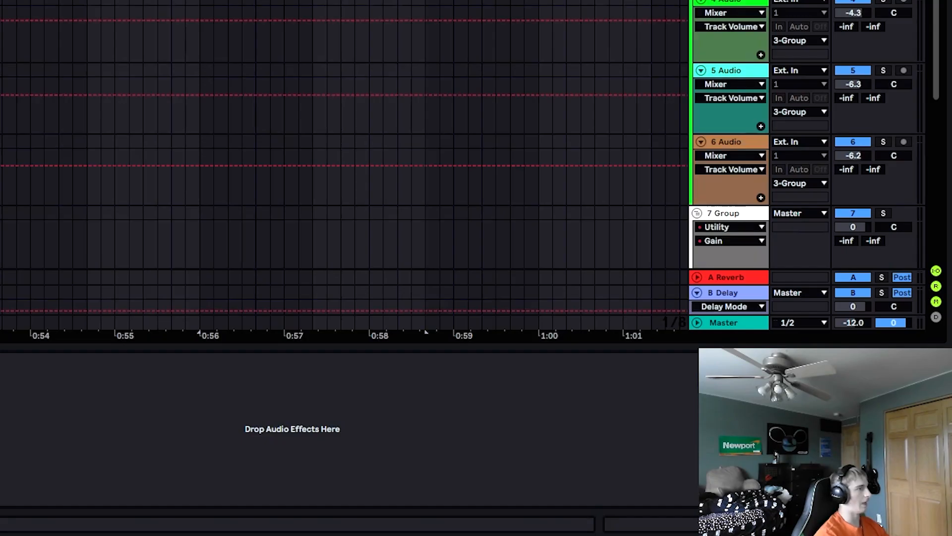
pyautogui.scroll(-2, 347, 149)
pyautogui.scroll(-2, 347, 149)
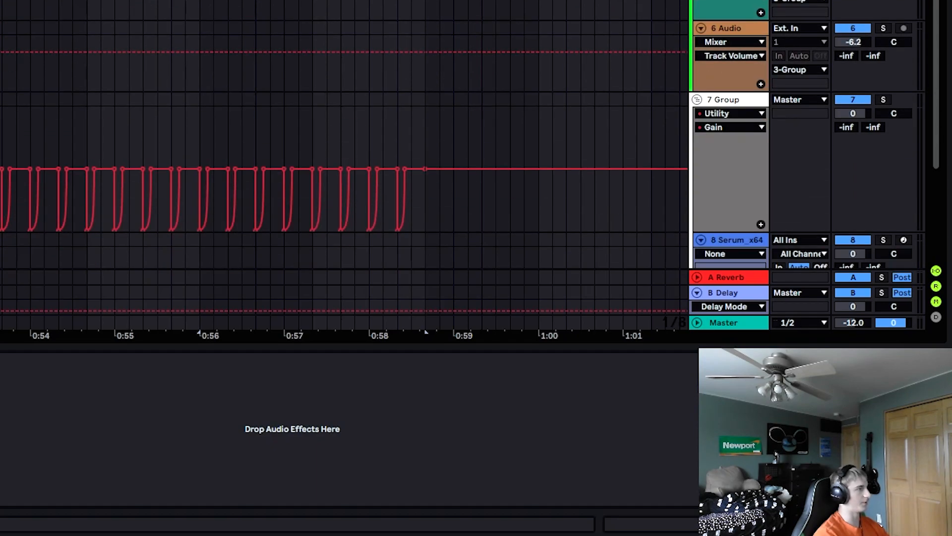
pyautogui.scroll(5, 347, 148)
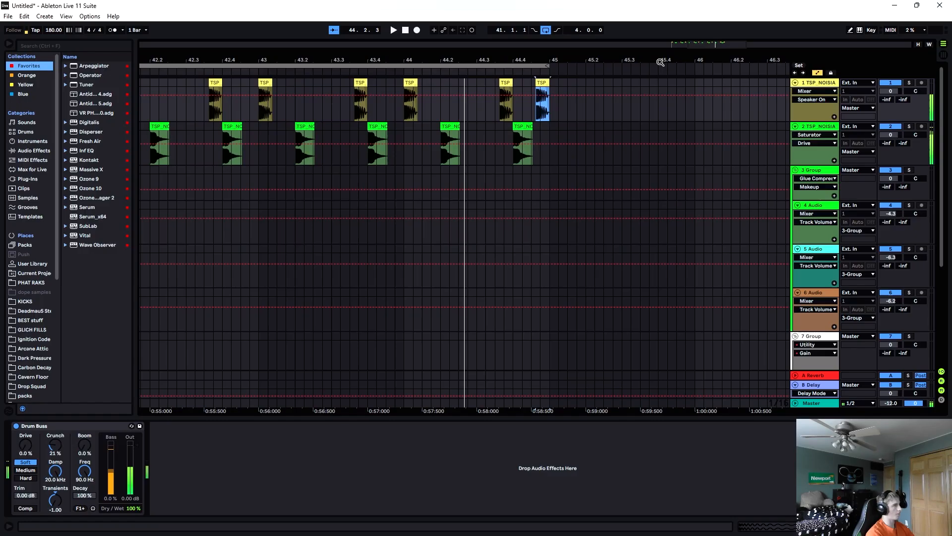
pyautogui.moveTo(661, 62); pyautogui.dragTo(656, 62)
pyautogui.moveTo(709, 45); pyautogui.dragTo(665, 46)
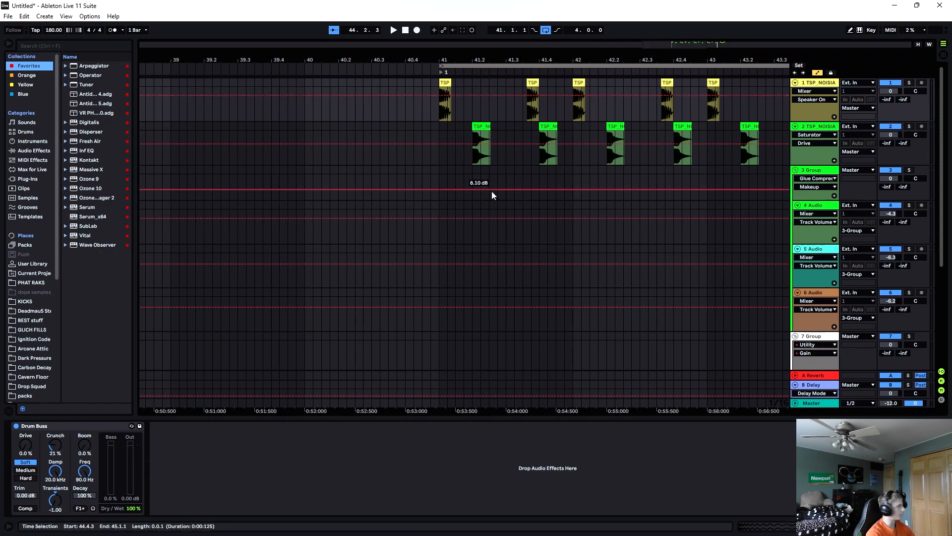
pyautogui.scroll(-1, 484, 206)
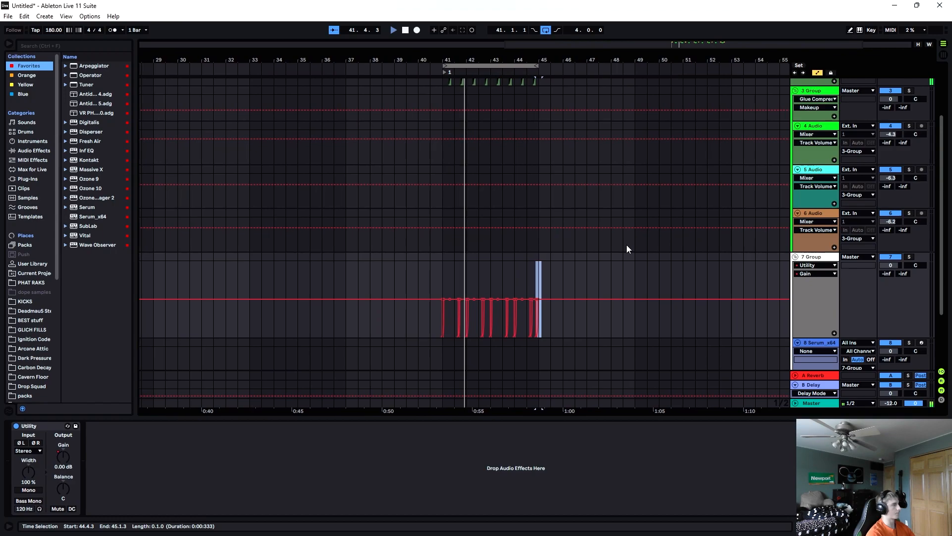
pyautogui.press('a')
pyautogui.scroll(-2, 536, 149)
pyautogui.scroll(2, 515, 181)
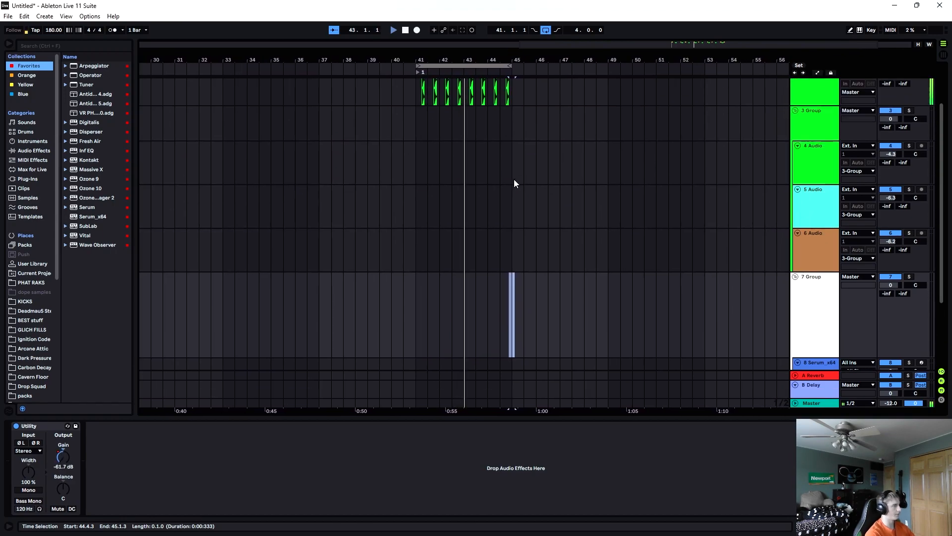
pyautogui.scroll(2, 514, 183)
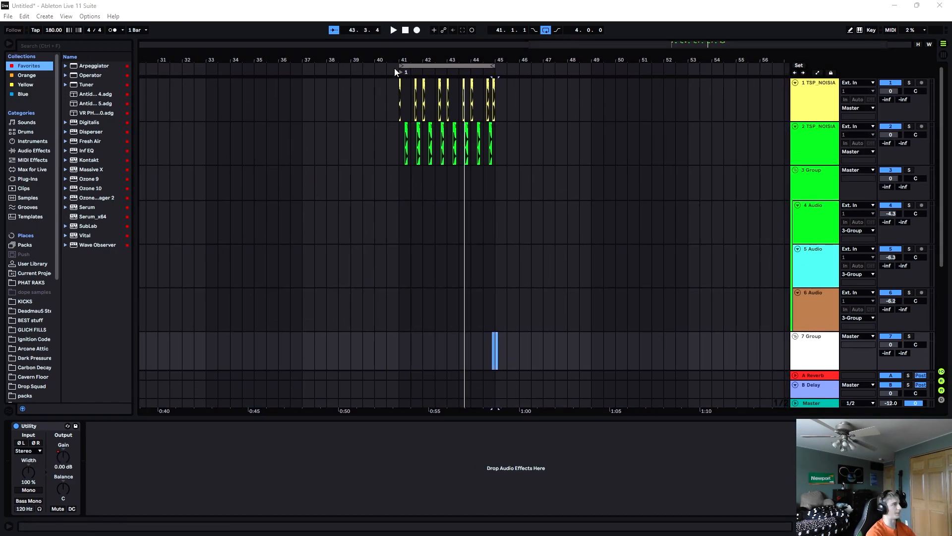
# Insert a new audio track below the snare track and play the four-bar loop starting at bar 41
pyautogui.click(395, 67)
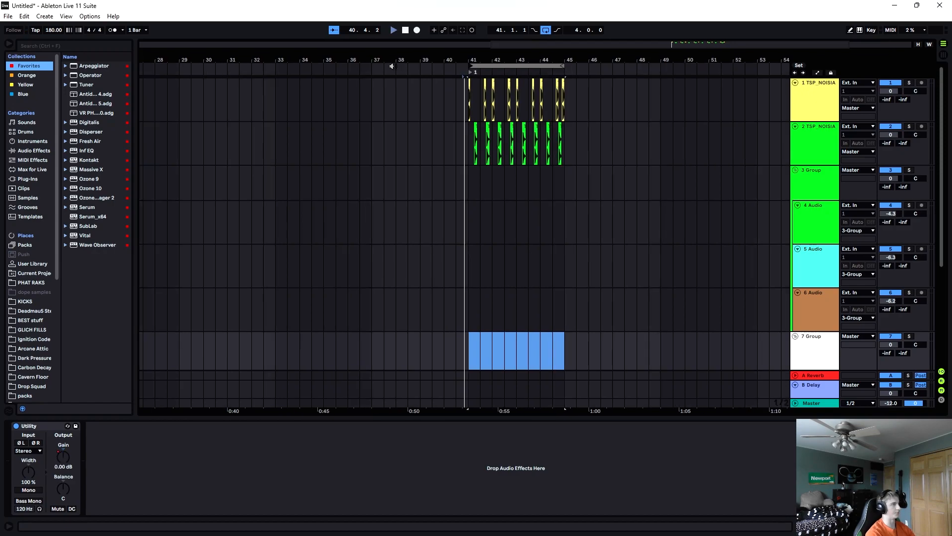
pyautogui.click(815, 149)
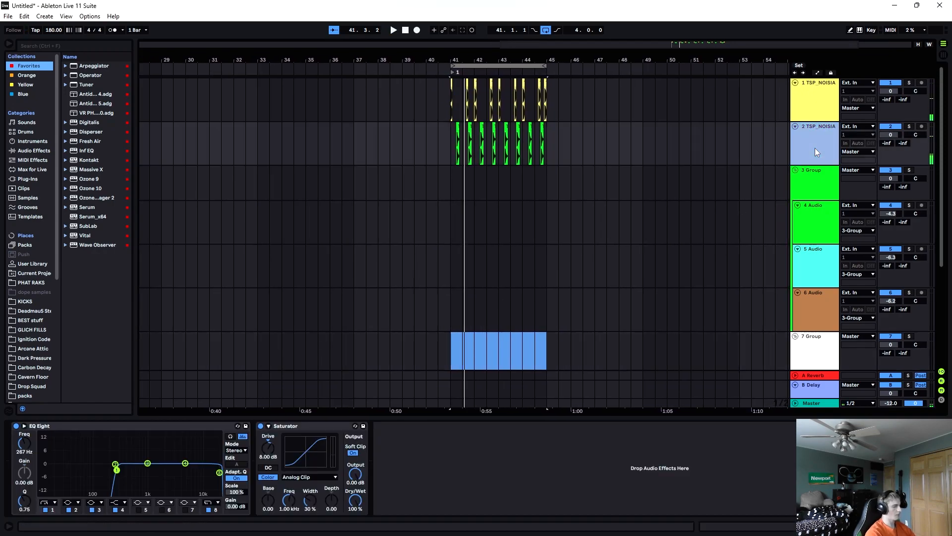
pyautogui.hotkey('ctrl', 't')
pyautogui.click(806, 103)
pyautogui.press('space')
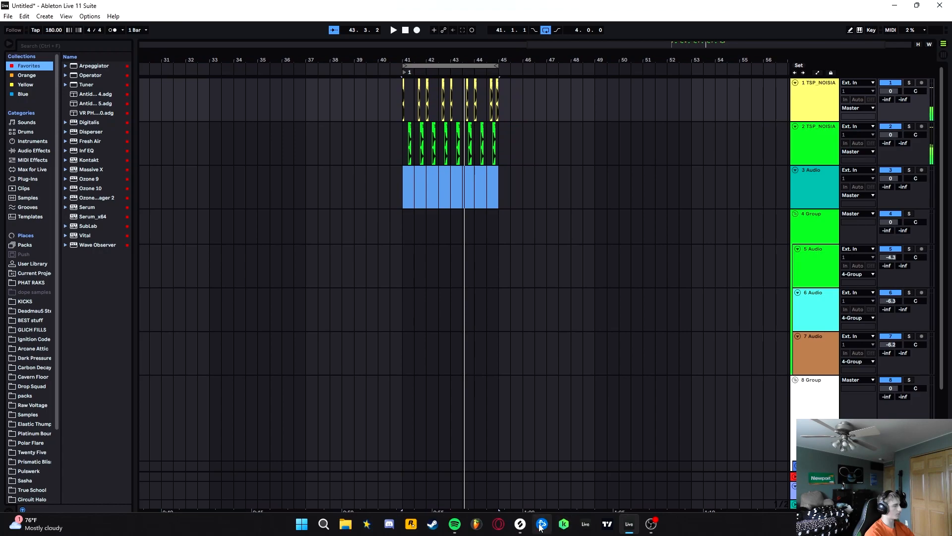
# Add TSP_NOISIA samples on tracks 3 and 4 from bar 41 to 45 and loop that range
pyautogui.click(541, 525)
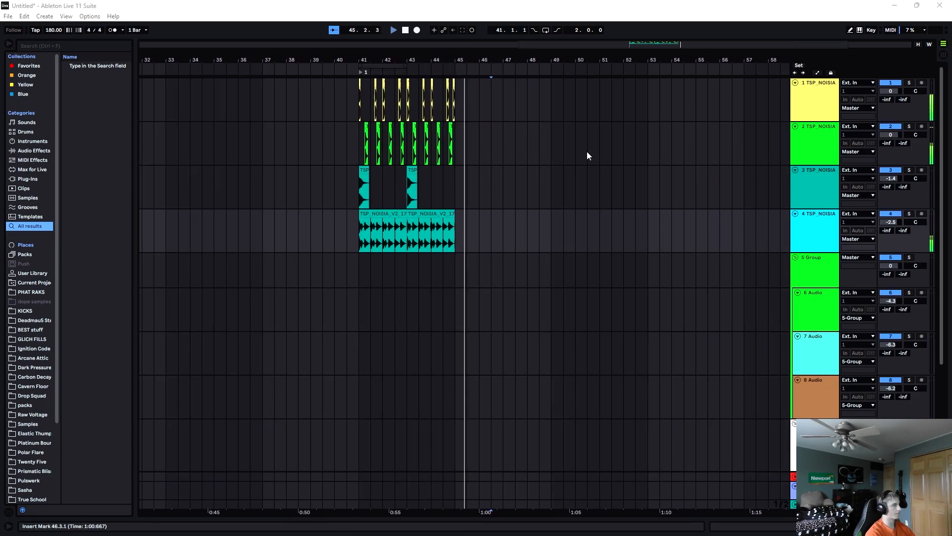
pyautogui.moveTo(354, 232); pyautogui.dragTo(454, 231)
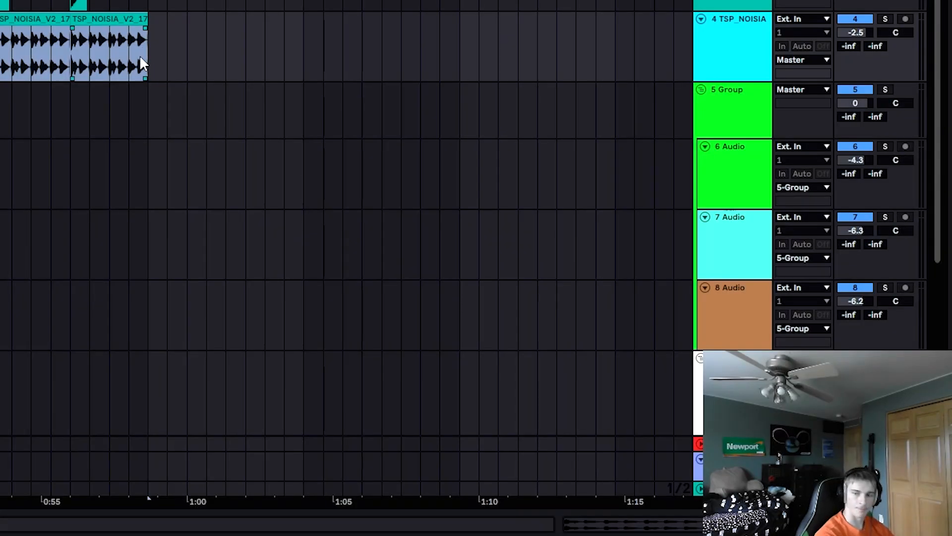
# Create two-beat Serum clips on track 10 at bars 41 and 43 and play the first bar as a loop
pyautogui.scroll(-5, 77, 119)
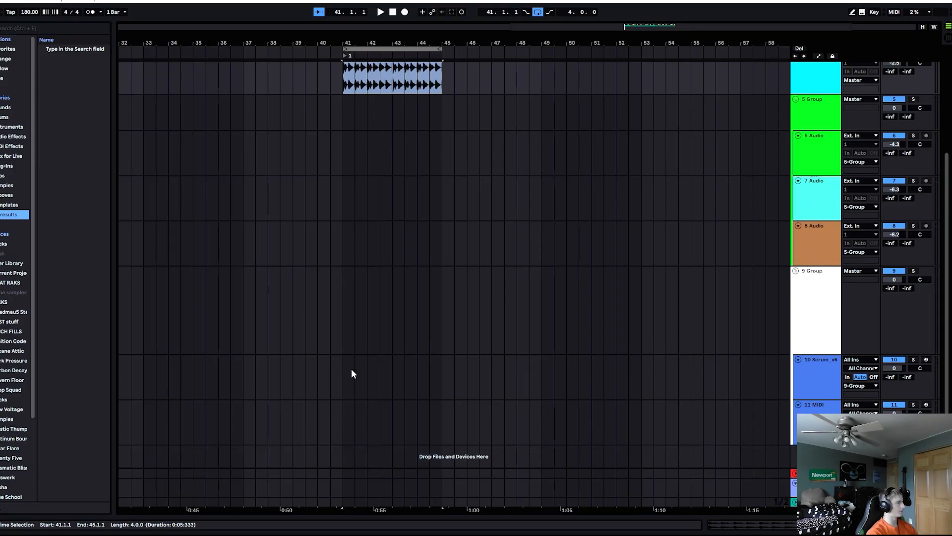
pyautogui.click(350, 369)
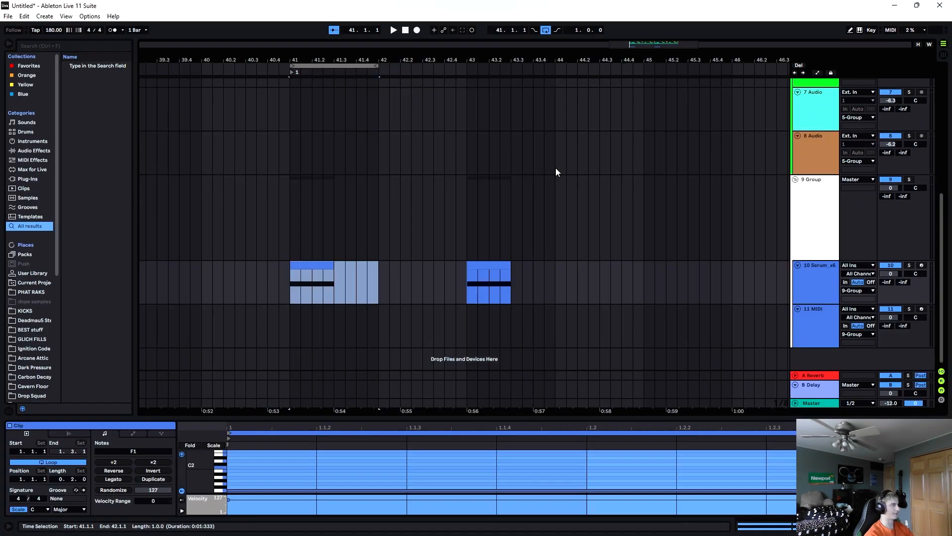
pyautogui.press('space')
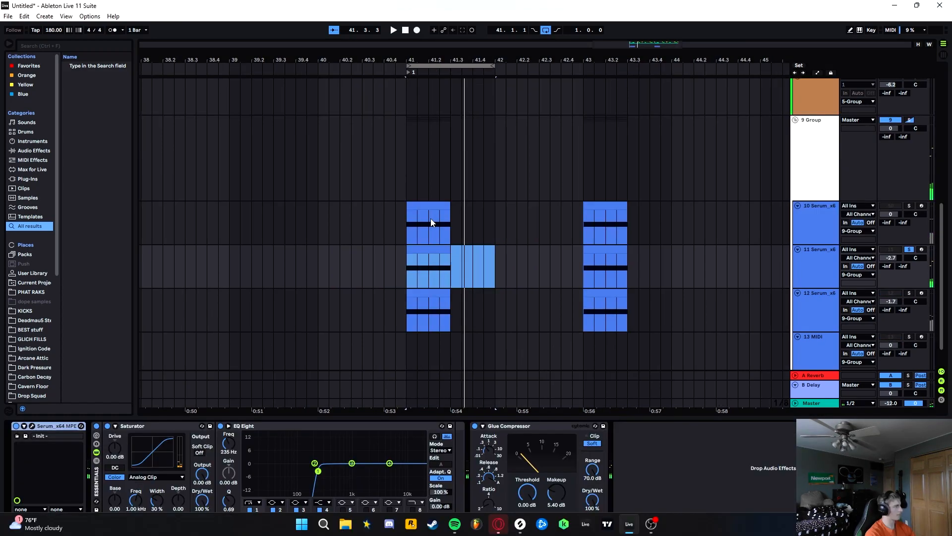
# Cut the Serum clips at bars 41 and 43 on tracks 10 to 12 to one beat and play them back
pyautogui.moveTo(431, 218); pyautogui.dragTo(442, 295)
pyautogui.click(379, 44)
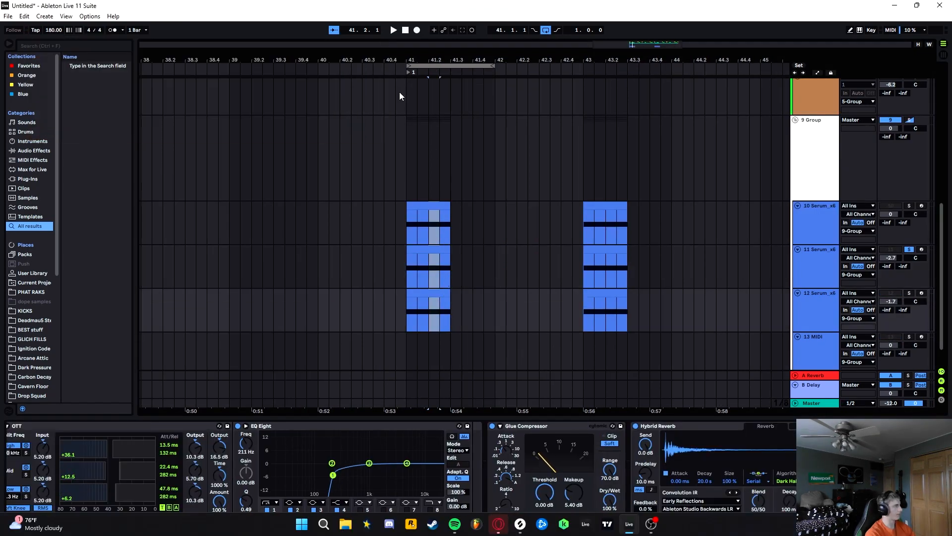
pyautogui.moveTo(431, 228); pyautogui.dragTo(471, 317)
pyautogui.moveTo(604, 224); pyautogui.dragTo(648, 320)
pyautogui.click(281, 66)
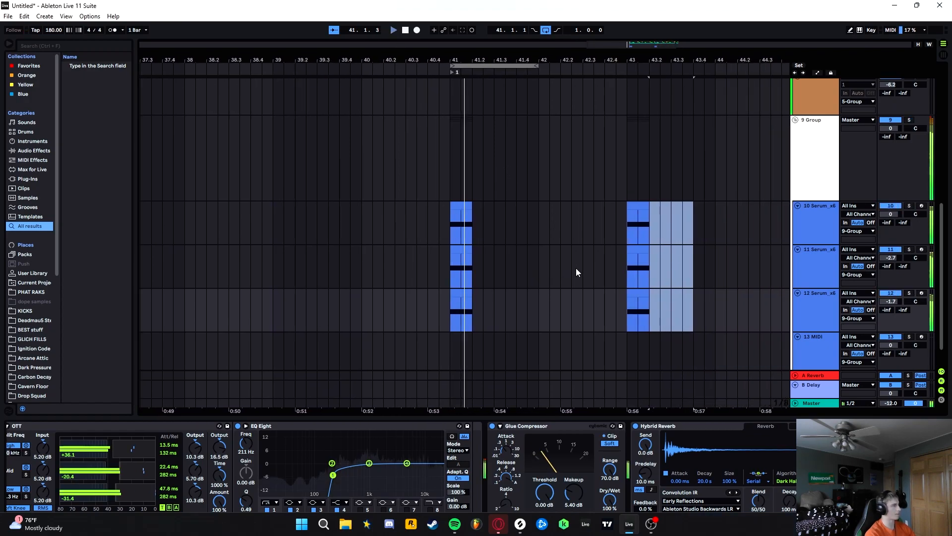
# Duplicate Serum track 10, move the copy's first clip to 41.3 and repeat it once directly behind
pyautogui.click(546, 31)
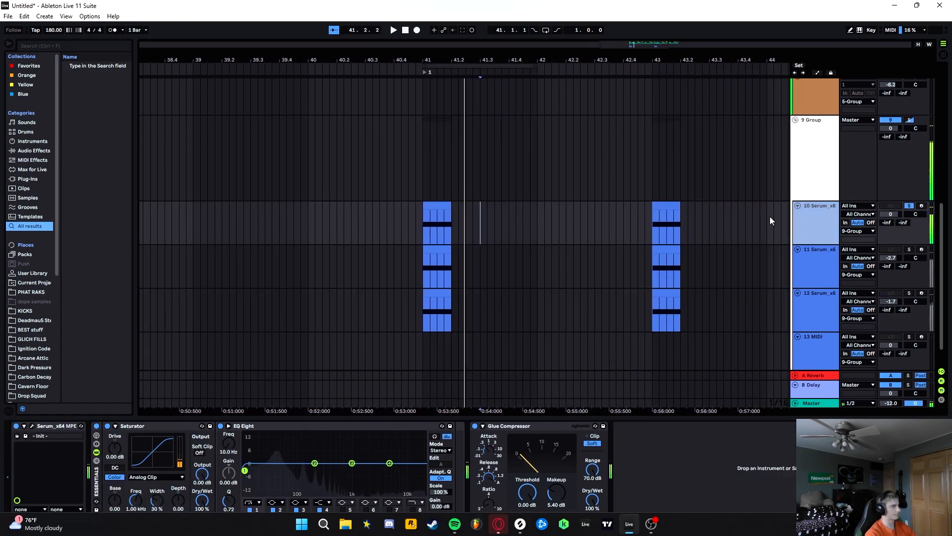
pyautogui.hotkey('ctrl', 'd')
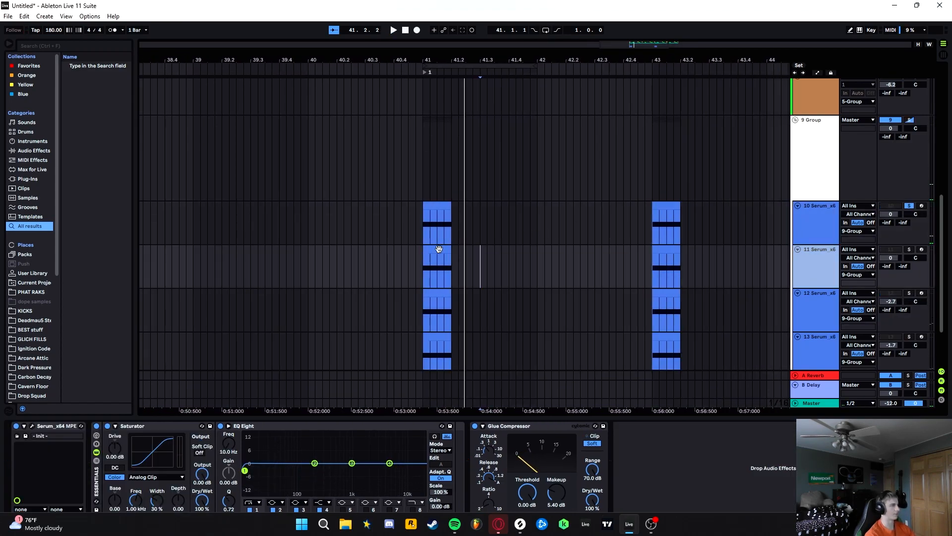
pyautogui.moveTo(436, 249); pyautogui.dragTo(492, 248)
pyautogui.hotkey('ctrl', 'd')
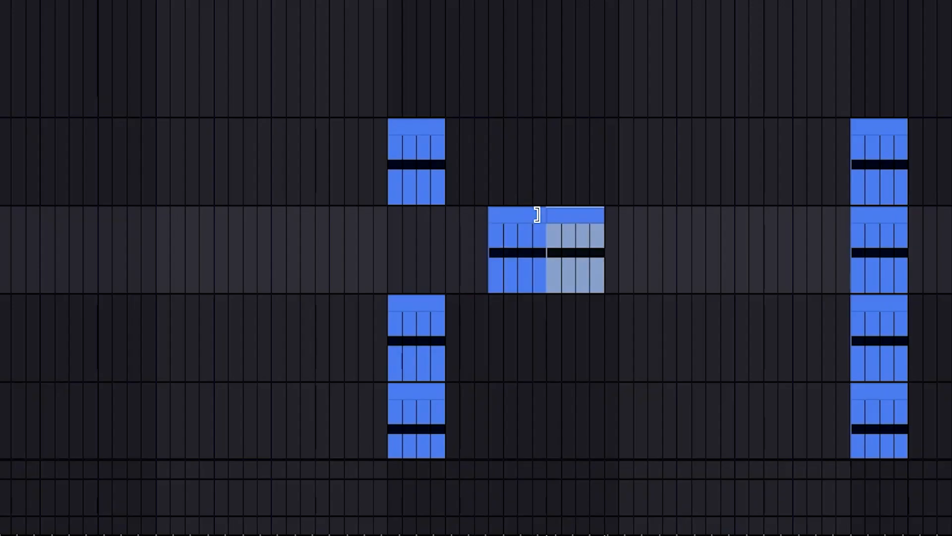
pyautogui.hotkey('ctrl', 'd')
pyautogui.hotkey('ctrl', 'z')
pyautogui.hotkey('ctrl', 'z')
pyautogui.click(376, 66)
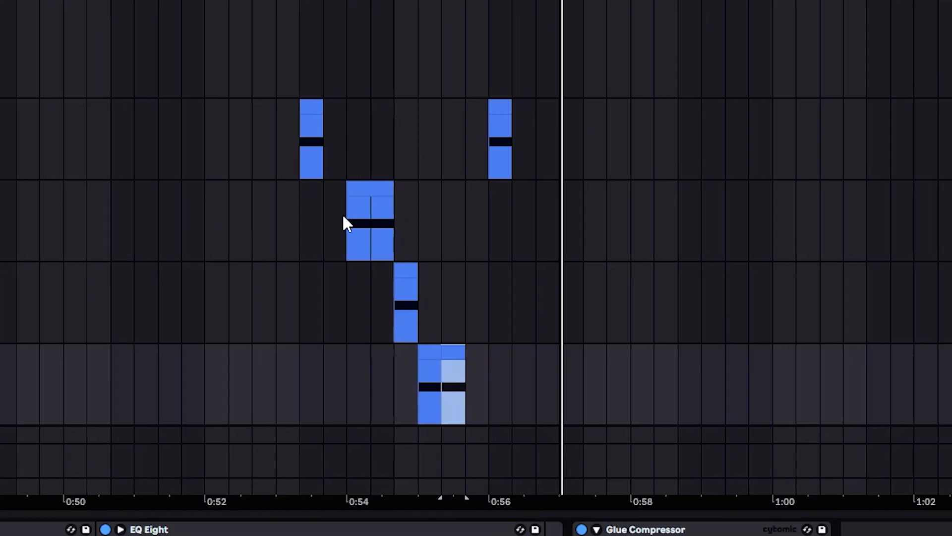
# Loop the section from 41.3 to 43 around the track 11 clips and play it
pyautogui.press('space')
pyautogui.moveTo(347, 219); pyautogui.dragTo(463, 246)
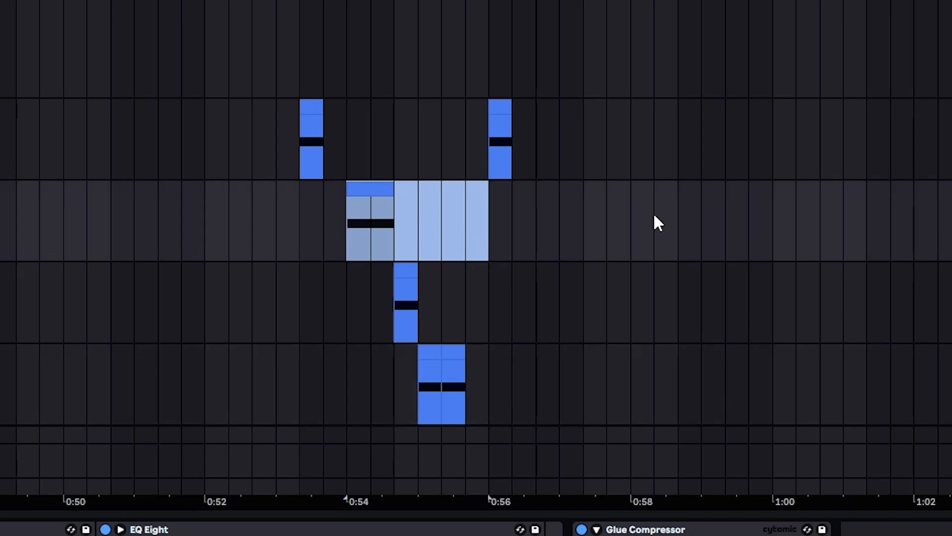
pyautogui.press('space')
pyautogui.scroll(-3, 656, 216)
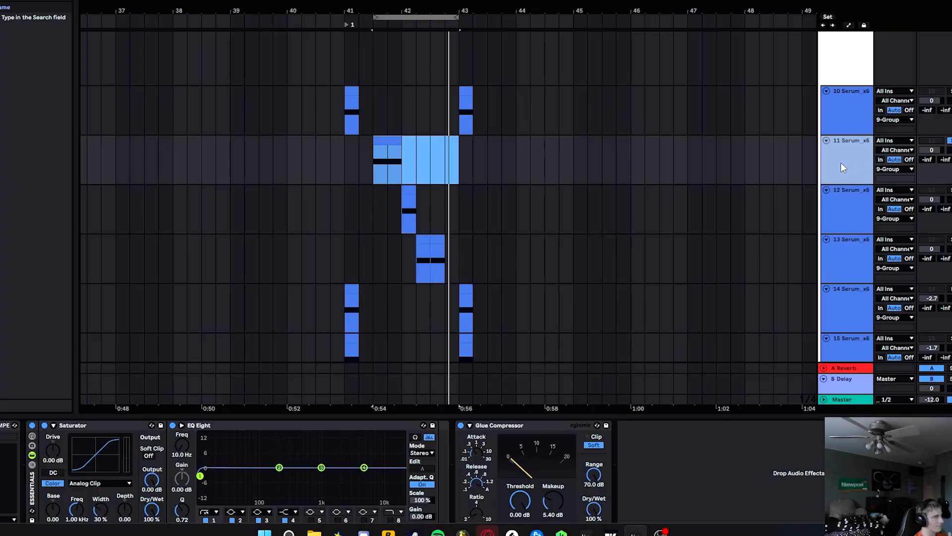
# Duplicate Serum track 11 with its clips and select the copied clips from 41.3 to 42 on track 12
pyautogui.hotkey('ctrl', 'd')
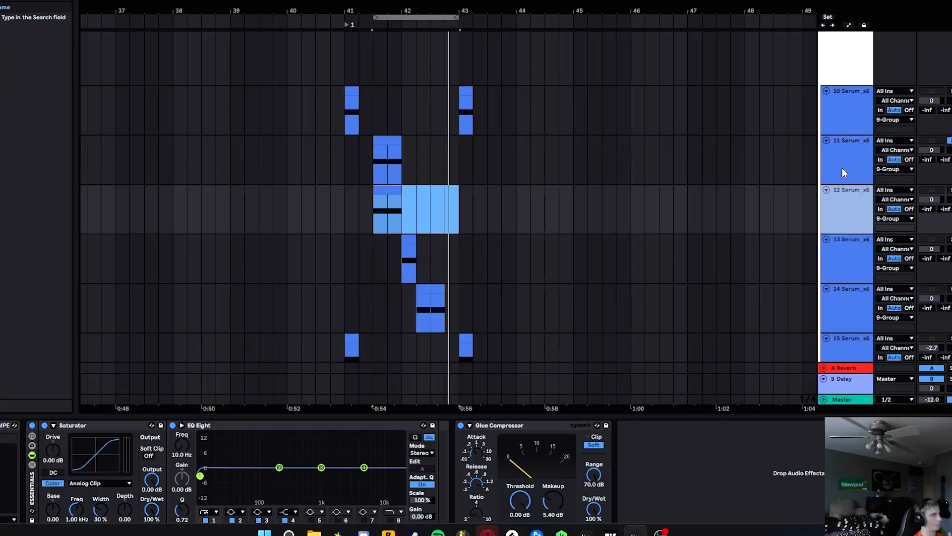
pyautogui.click(376, 203)
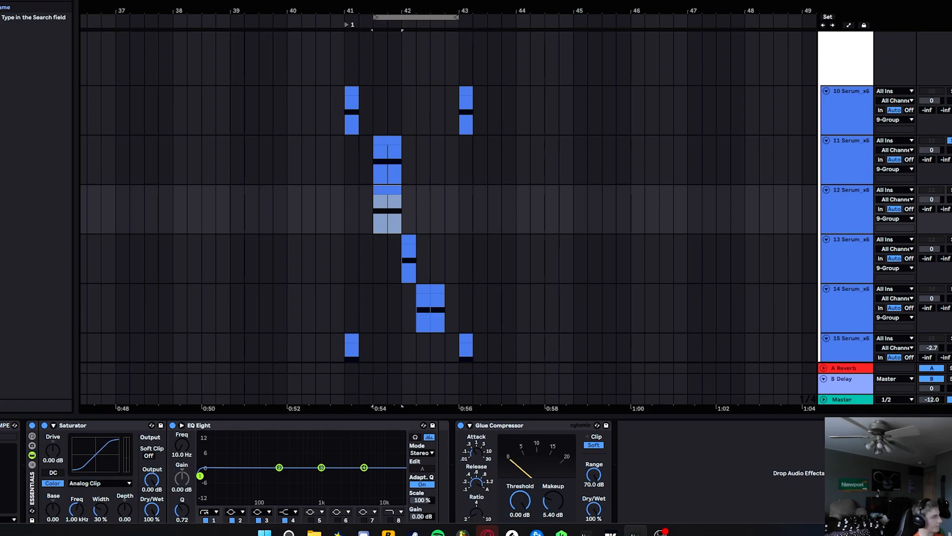
pyautogui.click(23, 427)
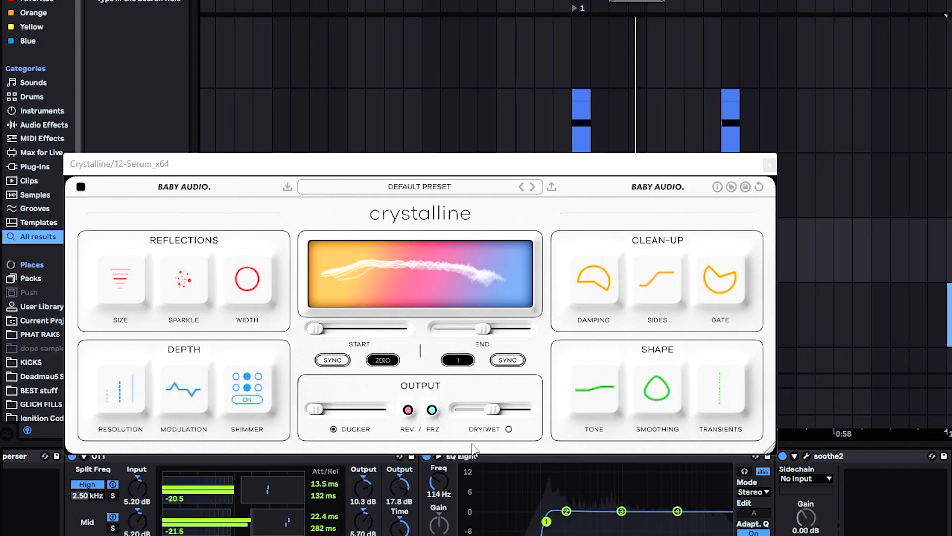
# In Crystalline on track 12, shorten the reverb End to 1/16, lower the Dry/Wet below halfway and close the plugin
pyautogui.moveTo(428, 431); pyautogui.dragTo(488, 416)
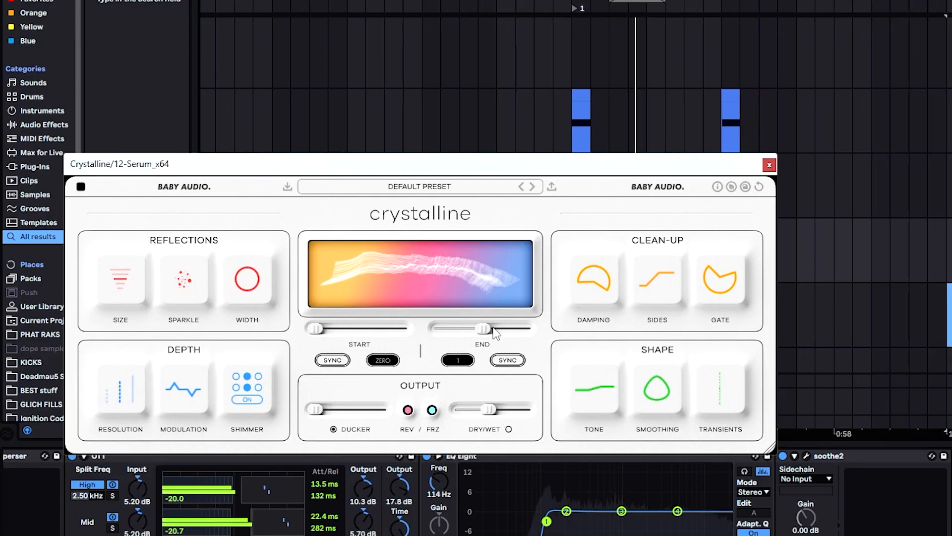
pyautogui.moveTo(489, 329); pyautogui.dragTo(423, 336)
pyautogui.moveTo(492, 411); pyautogui.dragTo(480, 412)
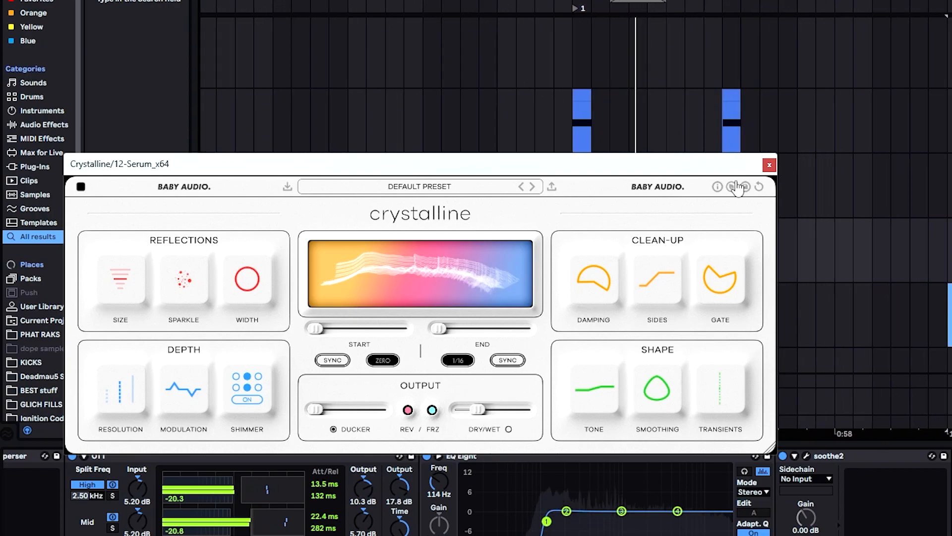
pyautogui.click(769, 167)
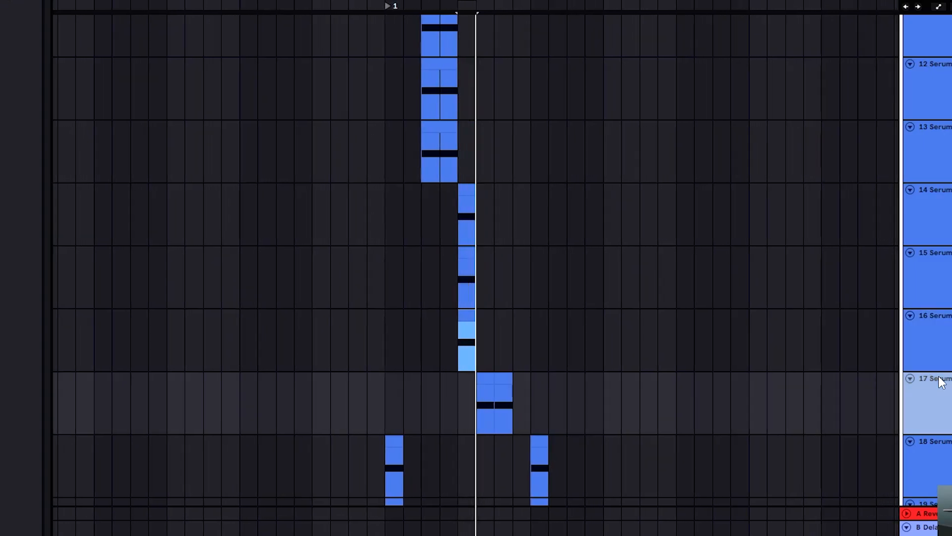
# Repeat the one-beat clips on tracks 14 to 16 once directly behind, and close the Crystalline reverb on track 19
pyautogui.hscroll(10, 694, 488)
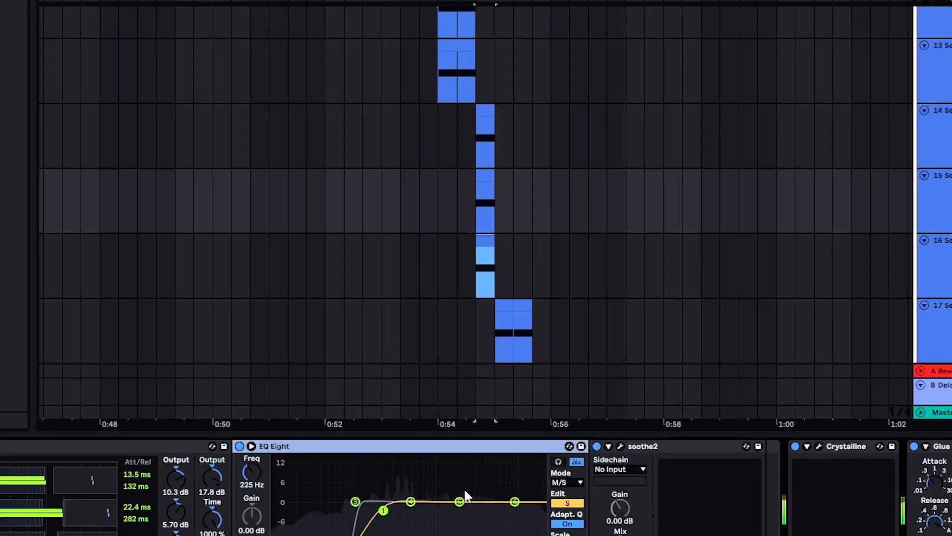
pyautogui.hotkey('ctrl', 'd')
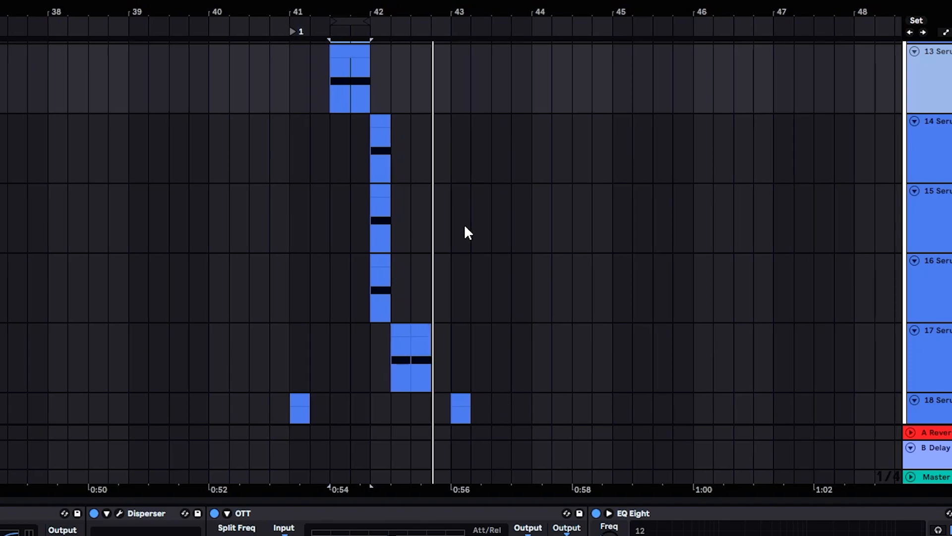
pyautogui.click(377, 332)
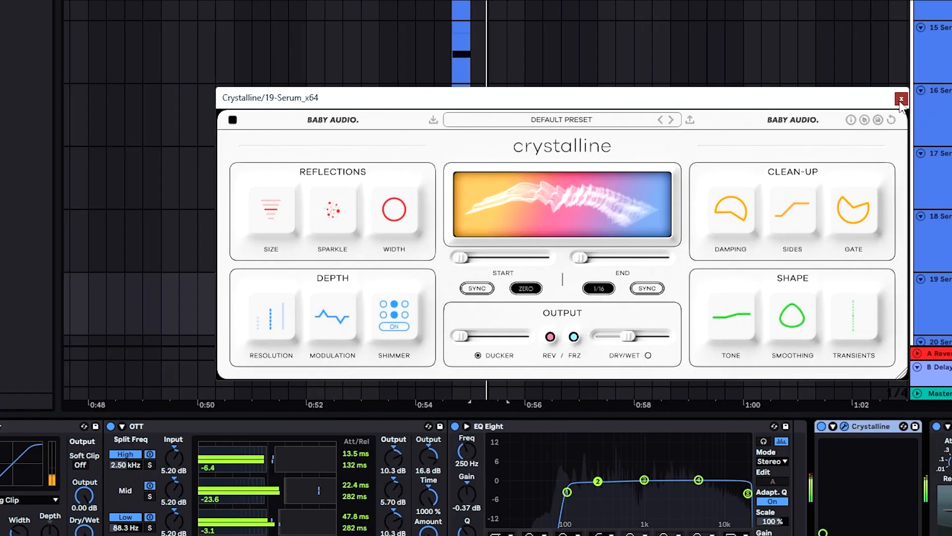
pyautogui.click(901, 99)
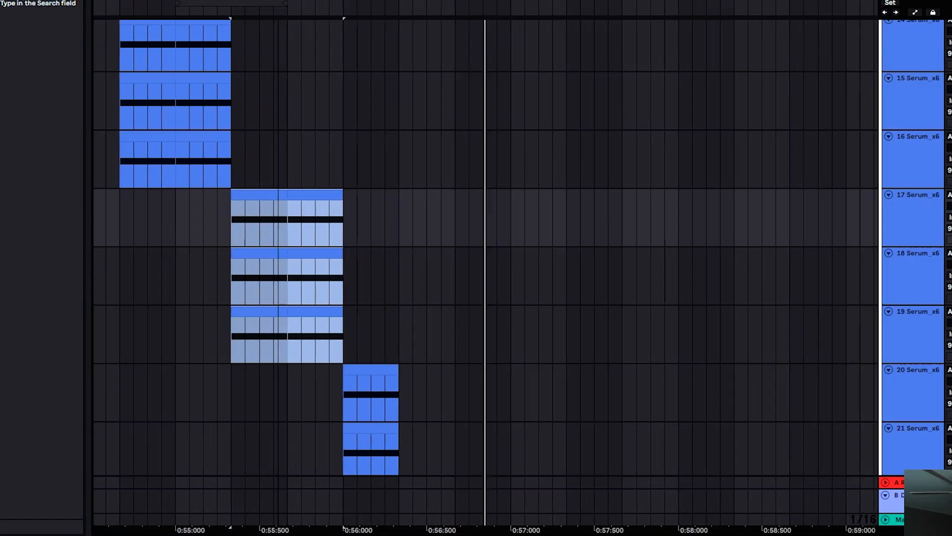
# Select the clips on Serum tracks 11 to 13 and move them one beat earlier to start at 41.2
pyautogui.moveTo(611, 2); pyautogui.dragTo(473, 0)
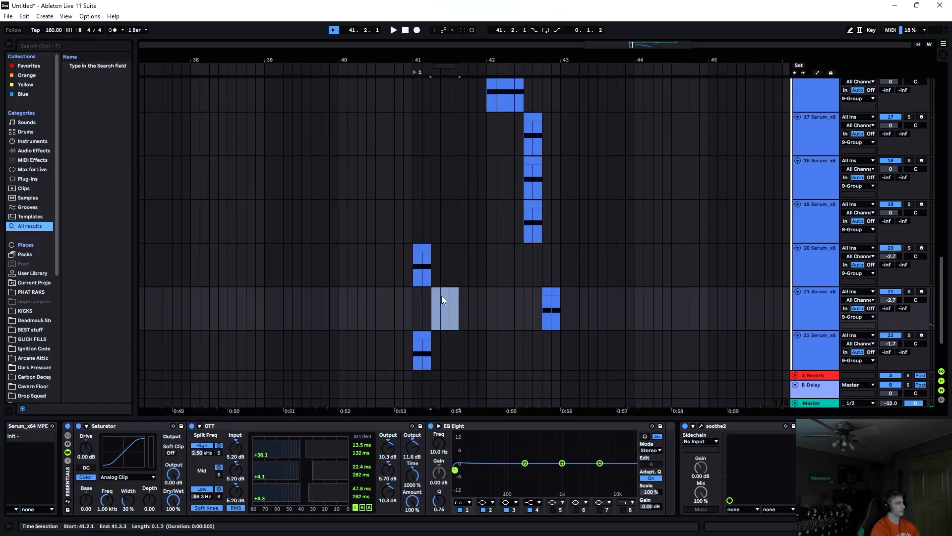
pyautogui.scroll(5, 447, 297)
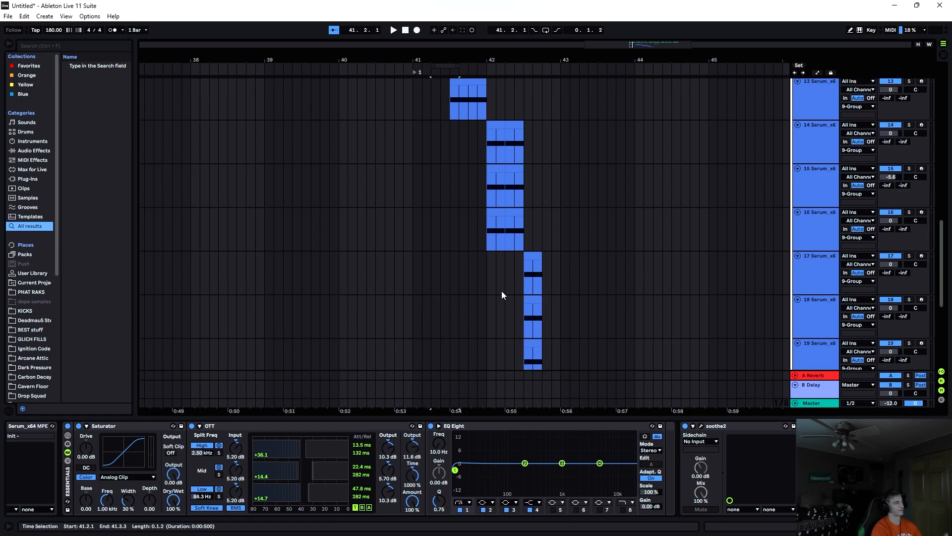
pyautogui.scroll(10, 502, 292)
pyautogui.scroll(-3, 477, 193)
pyautogui.click(466, 174)
pyautogui.keyDown('shift'); pyautogui.click(464, 260); pyautogui.keyUp('shift')
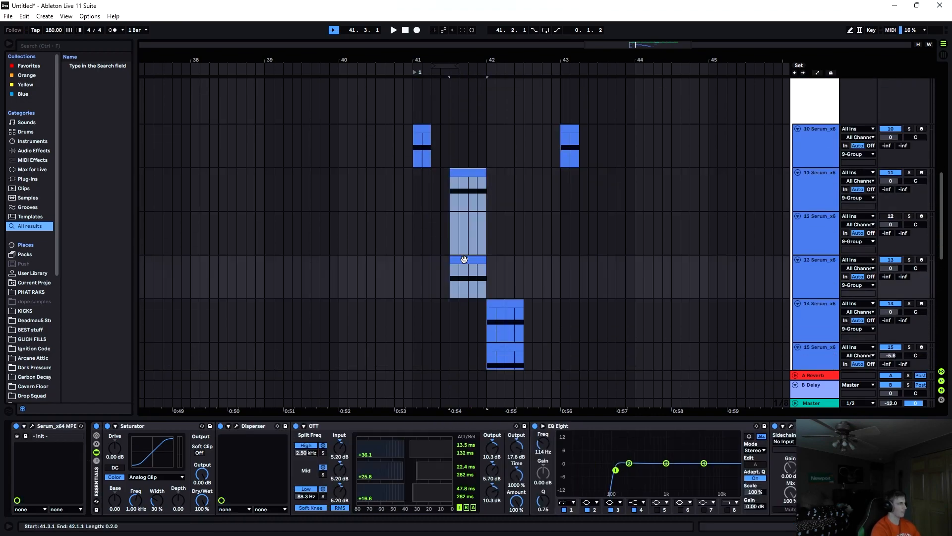
pyautogui.moveTo(467, 261); pyautogui.dragTo(450, 262)
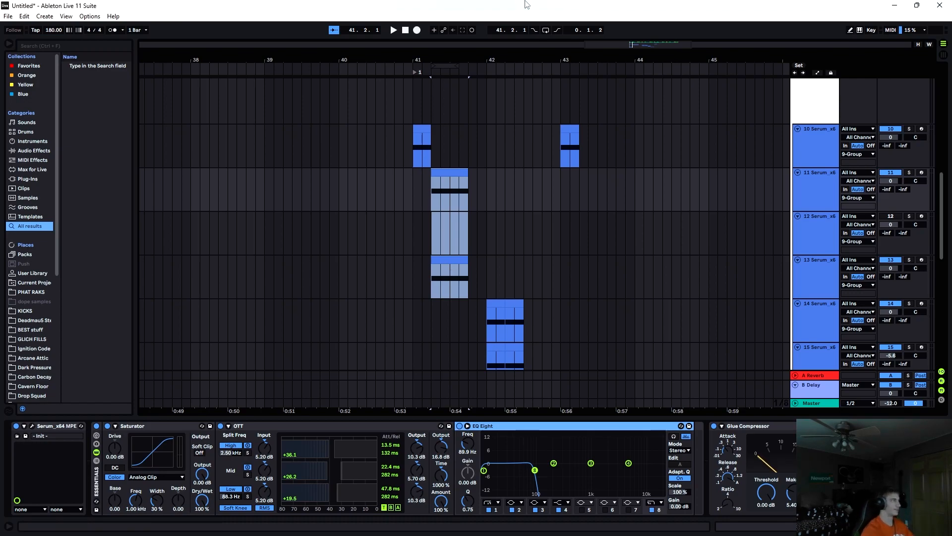
# Close the gap after 41.4 by moving the clips on tracks 14 to 16 there, and play from just before bar 41
pyautogui.press('+')
pyautogui.press('+')
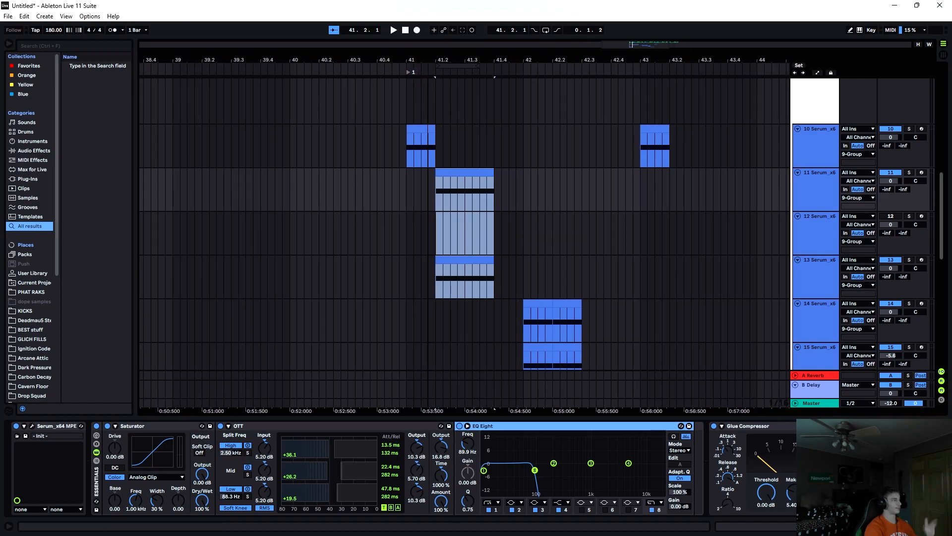
pyautogui.click(342, 67)
pyautogui.scroll(-2, 623, 138)
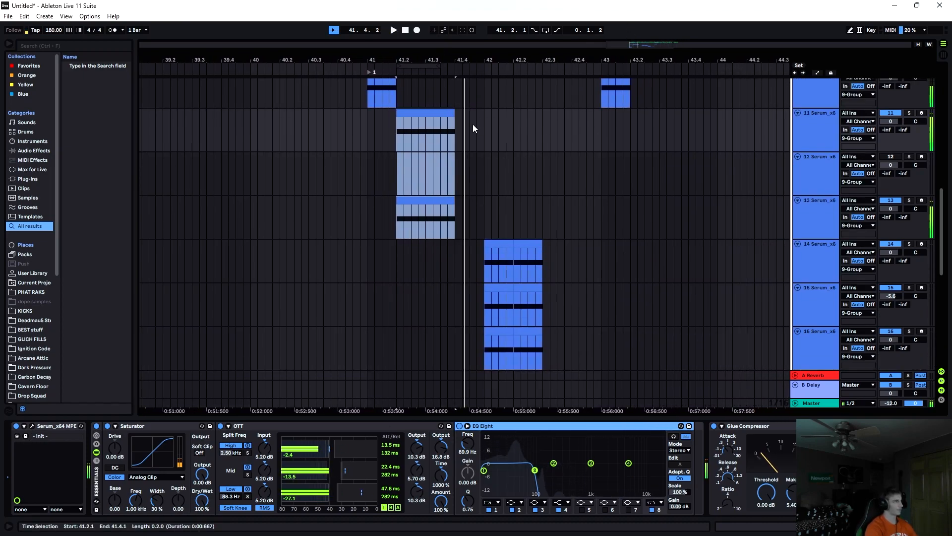
pyautogui.moveTo(455, 115); pyautogui.dragTo(484, 117)
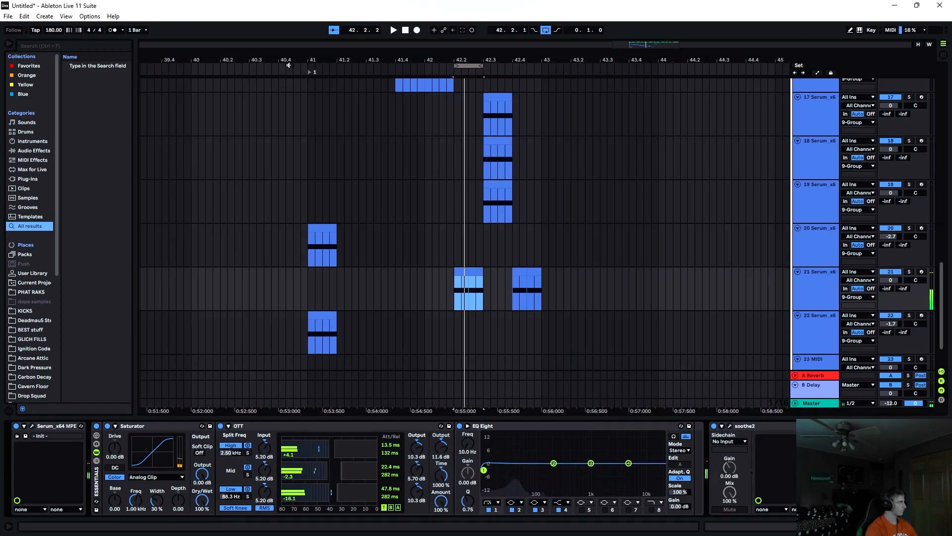
pyautogui.click(290, 69)
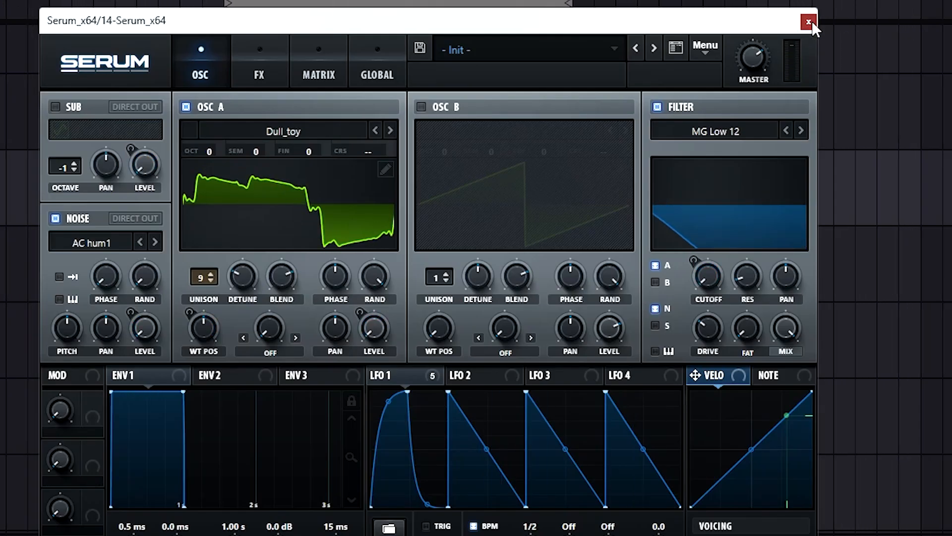
# Close Serum on track 14 and duplicate the two-bar pattern from 41 to 43 three times across the Serum tracks
pyautogui.click(693, 77)
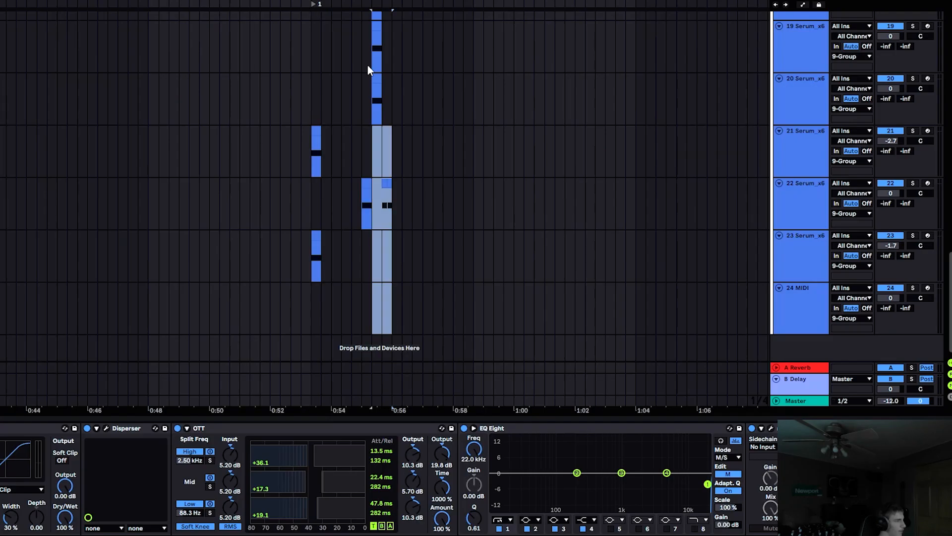
pyautogui.moveTo(368, 67); pyautogui.dragTo(314, 49)
pyautogui.hotkey('ctrl', 'd')
pyautogui.hotkey('ctrl', 'd')
pyautogui.hotkey('ctrl', 'd')
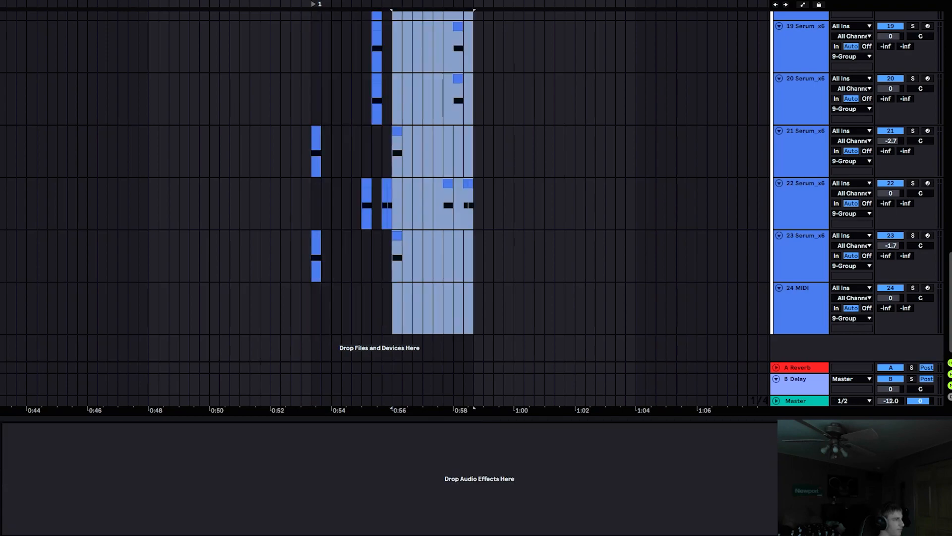
pyautogui.scroll(-3, 610, 40)
pyautogui.hscroll(-5, 610, 40)
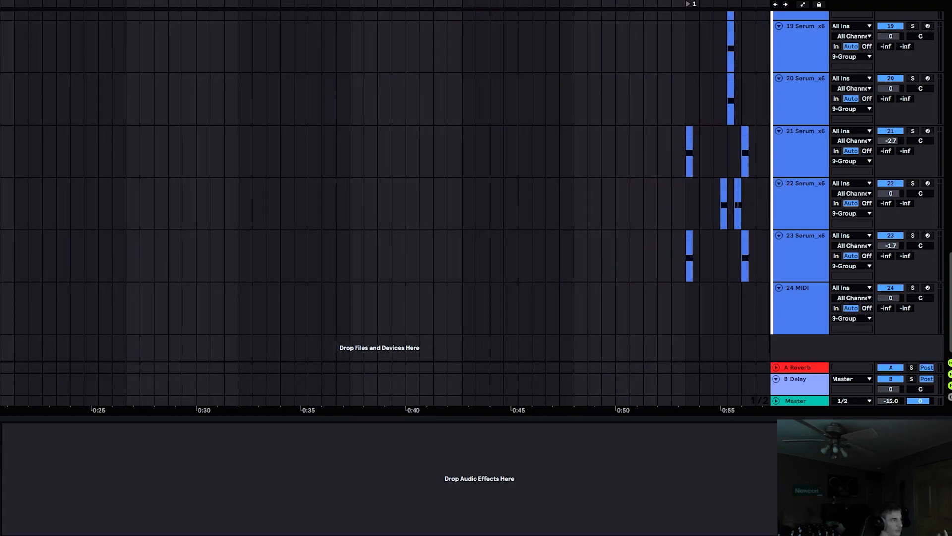
pyautogui.scroll(-2, 610, 40)
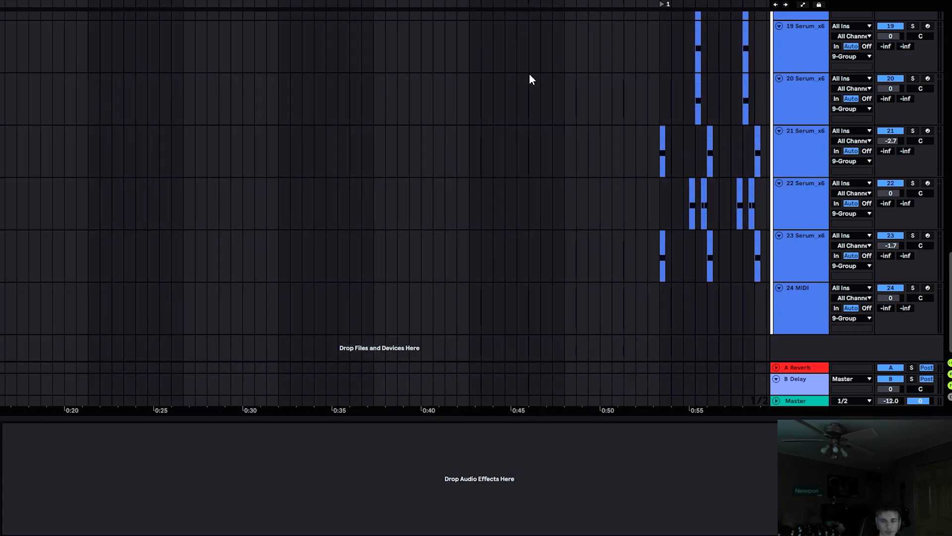
# Copy the Utility Gain sidechain automation on 9 Group from bar 41 to 49 and paste it at bar 33
pyautogui.scroll(8, 529, 79)
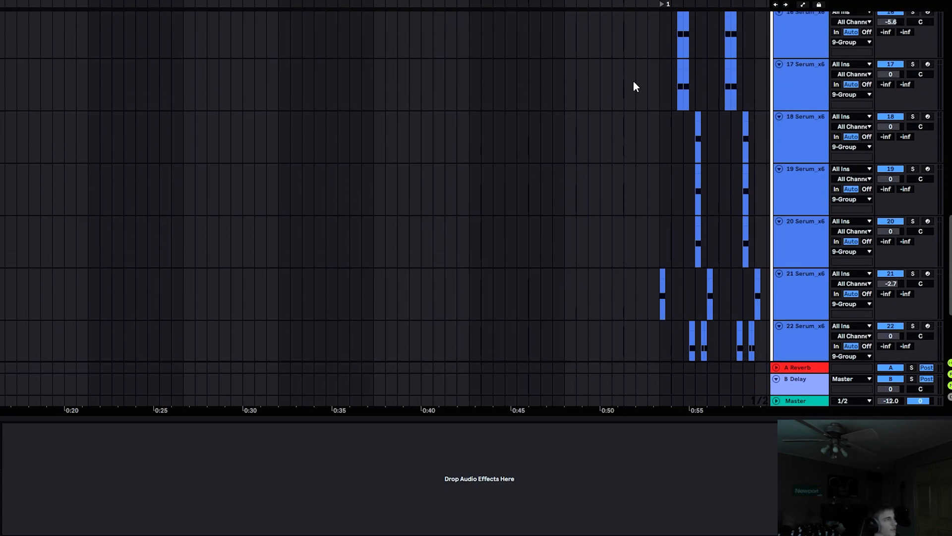
pyautogui.scroll(8, 618, 40)
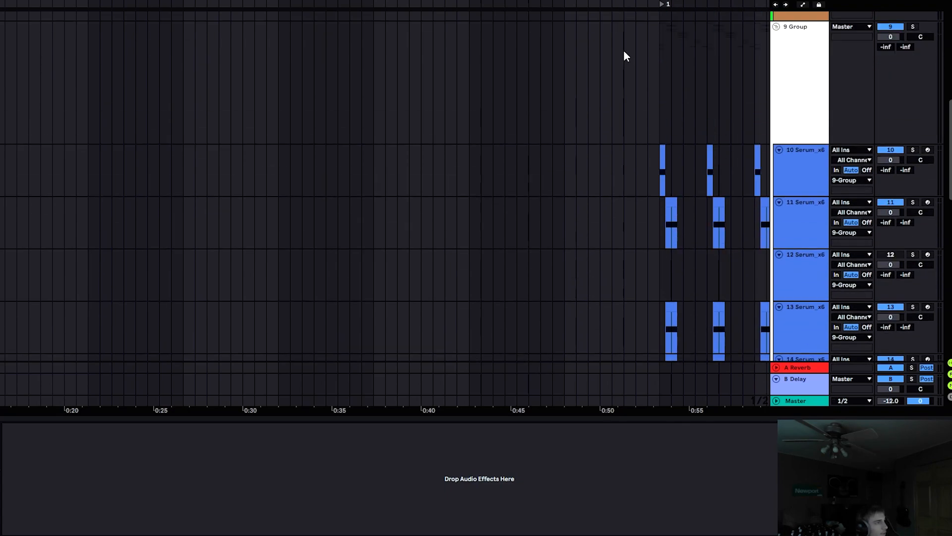
pyautogui.moveTo(618, 28); pyautogui.dragTo(392, 40)
pyautogui.scroll(-3, 459, 200)
pyautogui.press('a')
pyautogui.moveTo(416, 232); pyautogui.dragTo(607, 224)
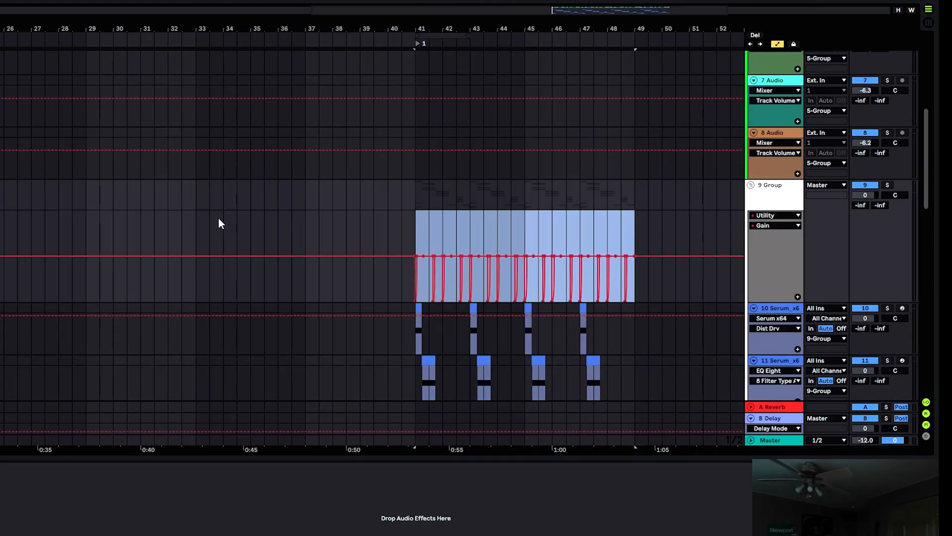
pyautogui.click(195, 236)
pyautogui.hotkey('ctrl', 'v')
# Review the clip layout and levels of the green Serum copies in 24 Group, the blue Serum tracks and the drum tracks
pyautogui.scroll(-3, 442, 214)
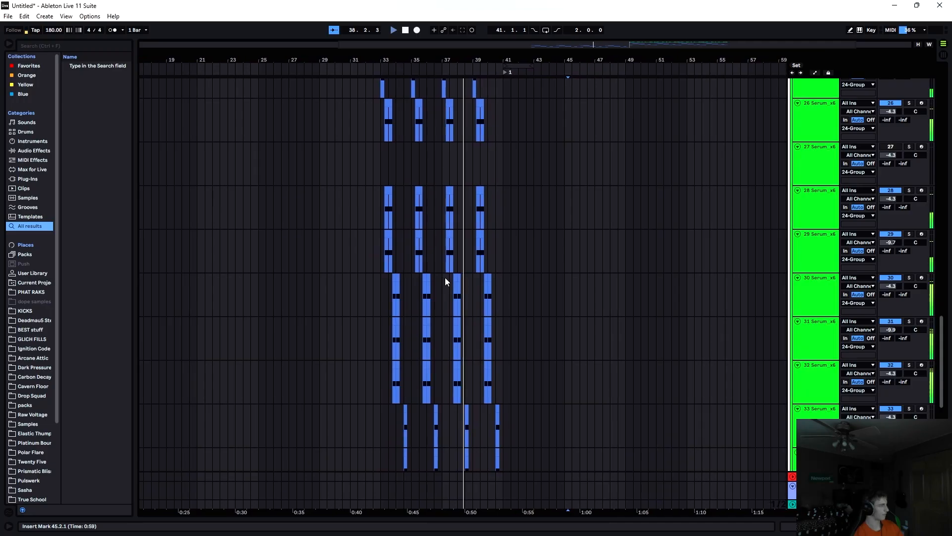
pyautogui.scroll(-1, 446, 278)
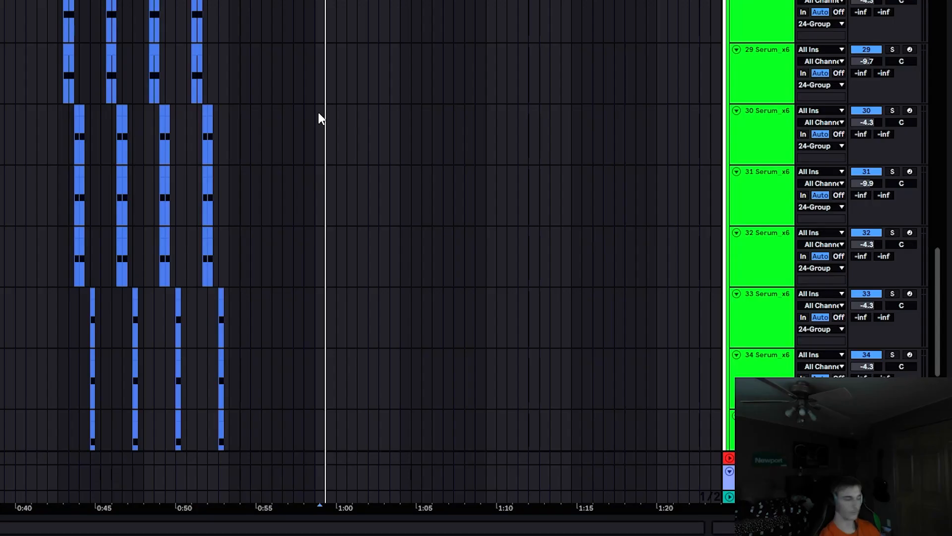
pyautogui.scroll(8, 312, 99)
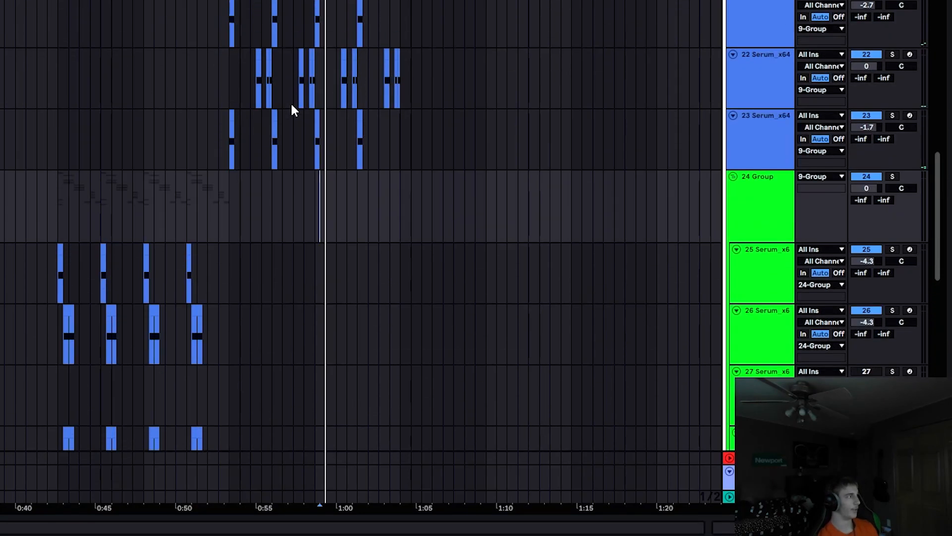
pyautogui.scroll(7, 292, 105)
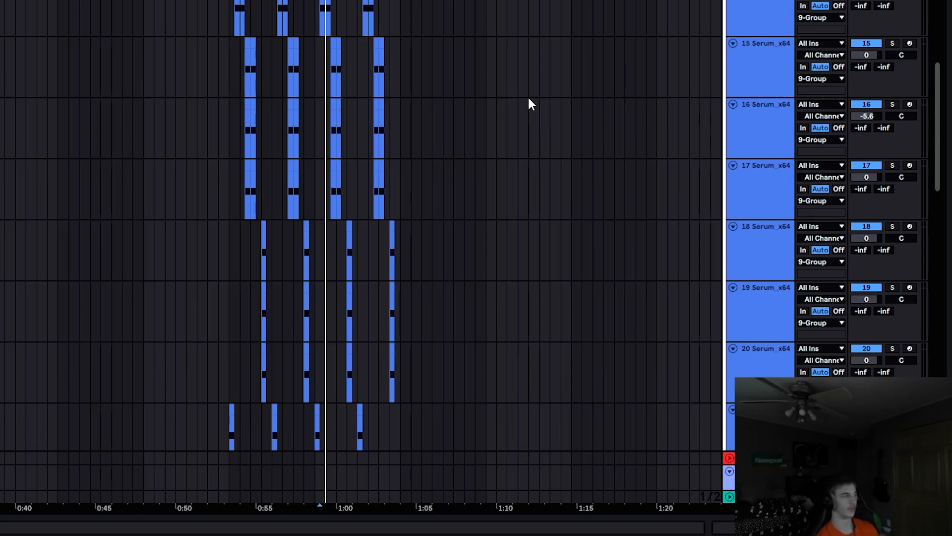
pyautogui.scroll(4, 522, 100)
pyautogui.scroll(8, 482, 149)
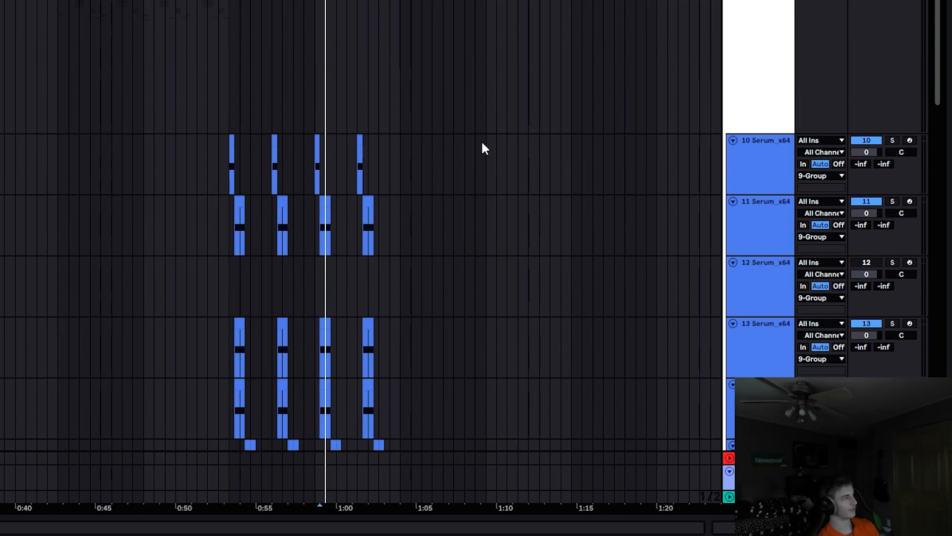
pyautogui.scroll(1, 318, 197)
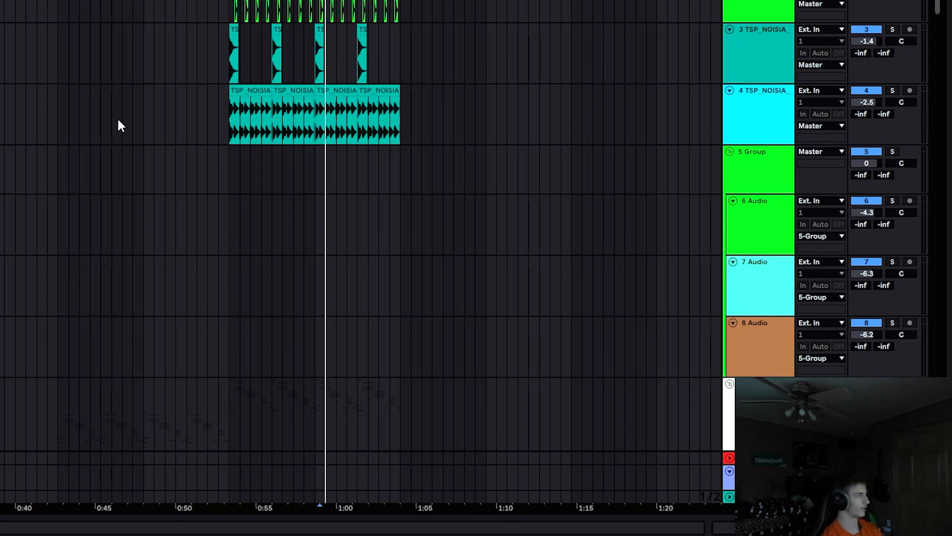
pyautogui.scroll(-15, 119, 125)
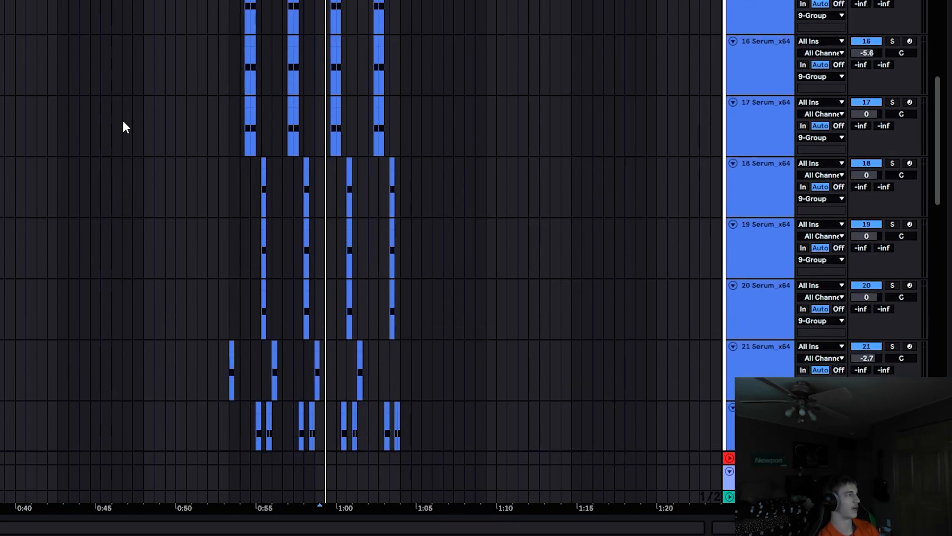
pyautogui.scroll(-10, 121, 124)
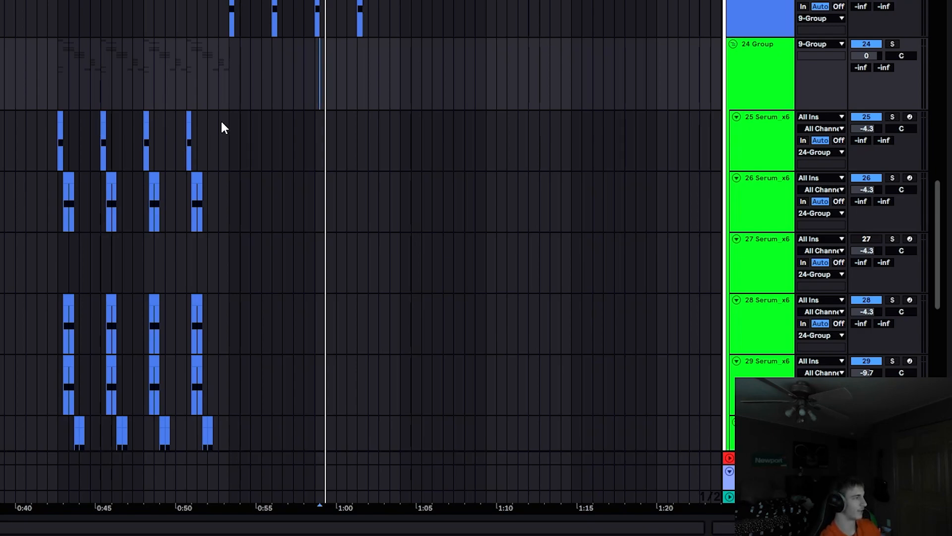
pyautogui.scroll(3, 223, 109)
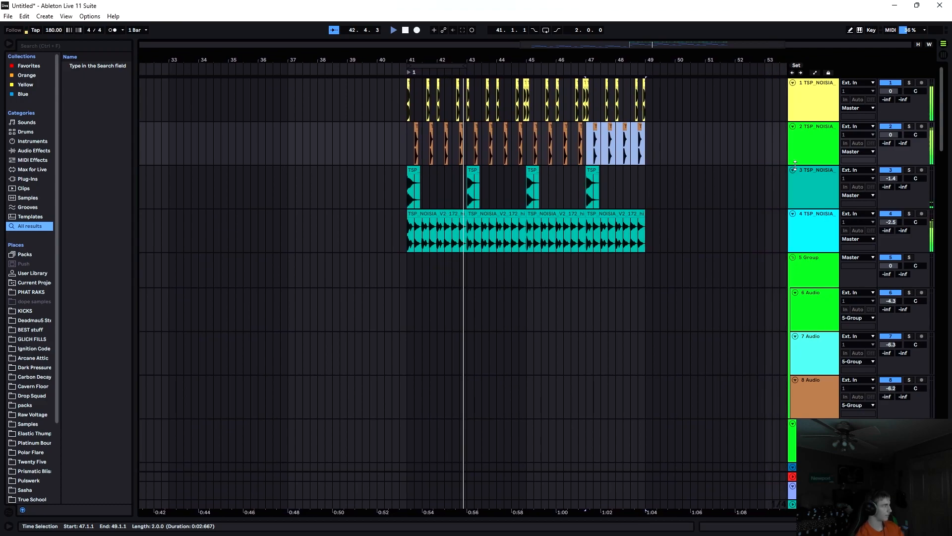
# Solo snare track 2, lower the Drive of its Saturator slightly and turn the solo off again
pyautogui.click(831, 148)
pyautogui.press('s')
pyautogui.doubleClick(831, 149)
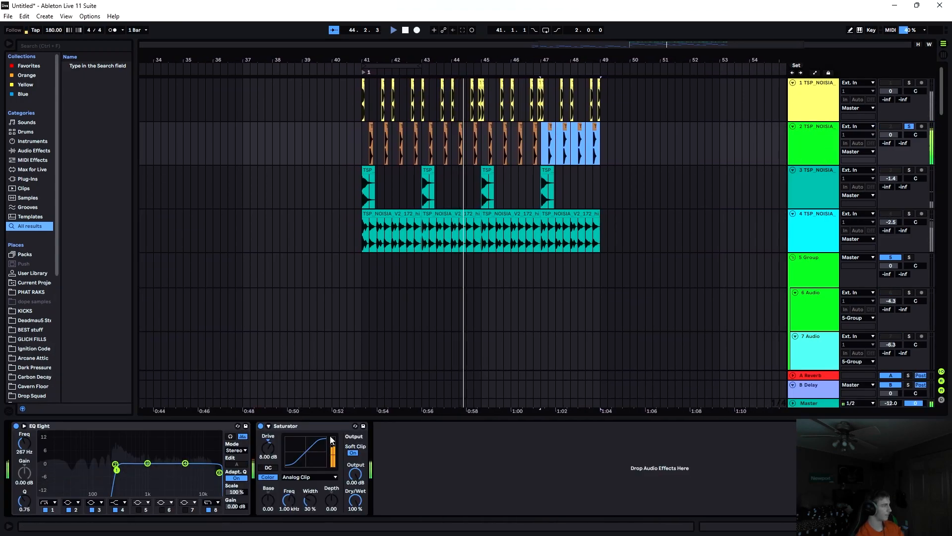
pyautogui.moveTo(267, 445); pyautogui.dragTo(267, 455)
pyautogui.press('s')
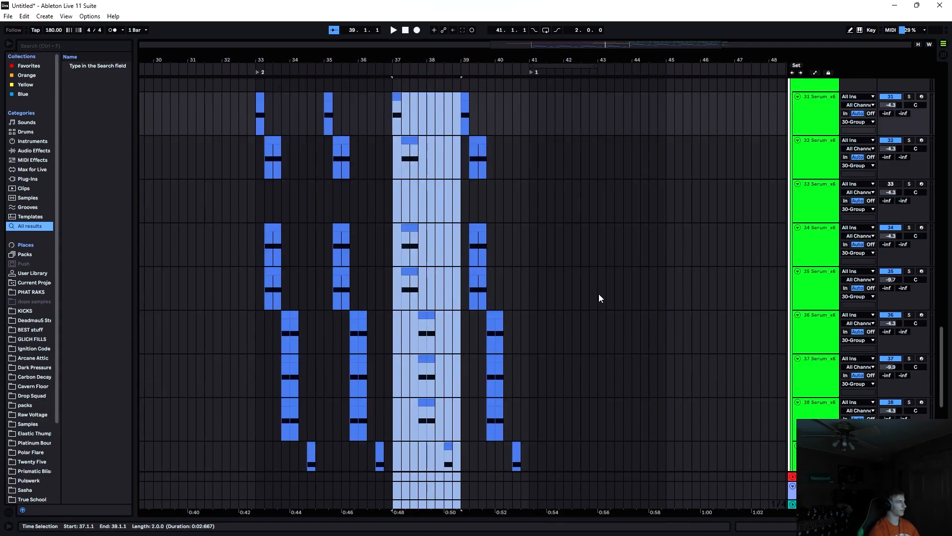
# Play from locator 2 at bar 33 and place a reversed copy of the drones clip at 35.1 on track 12
pyautogui.scroll(5, 613, 337)
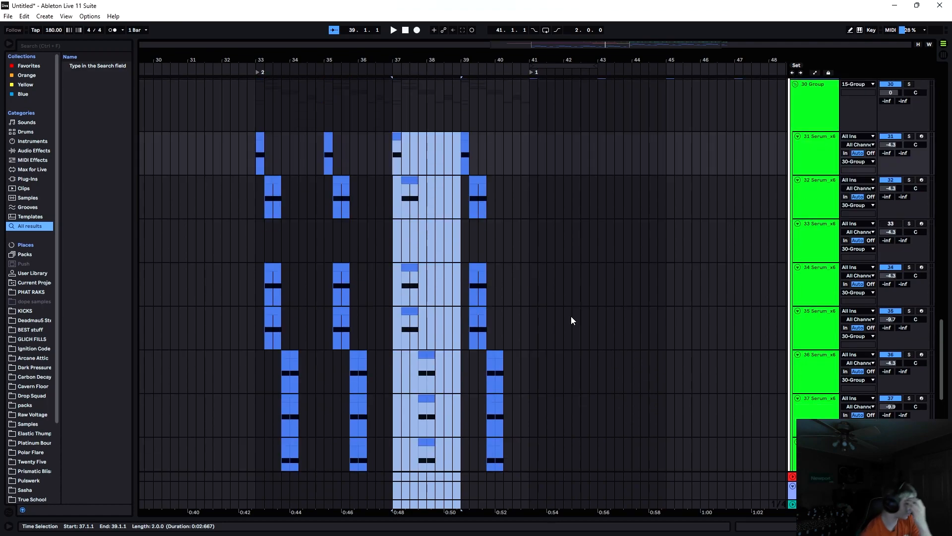
pyautogui.doubleClick(257, 73)
pyautogui.scroll(8, 644, 199)
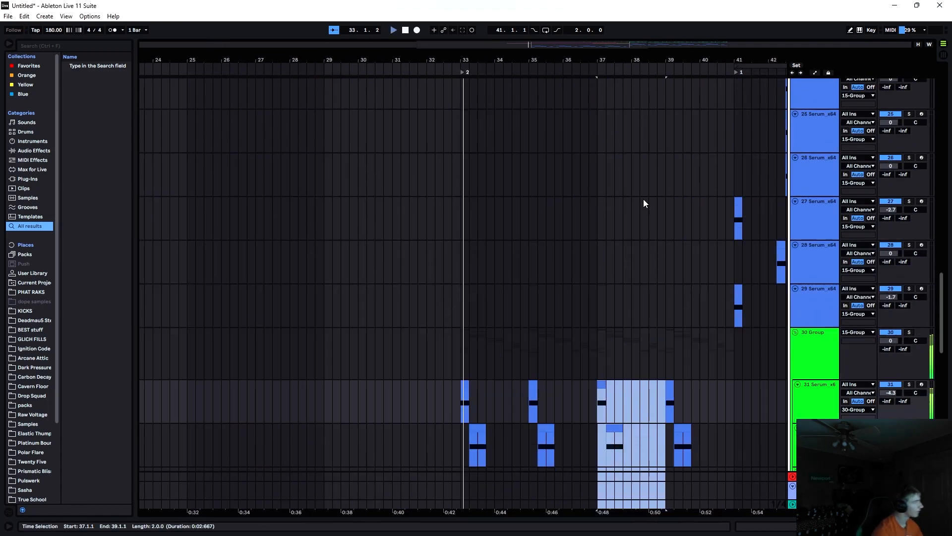
pyautogui.scroll(8, 575, 131)
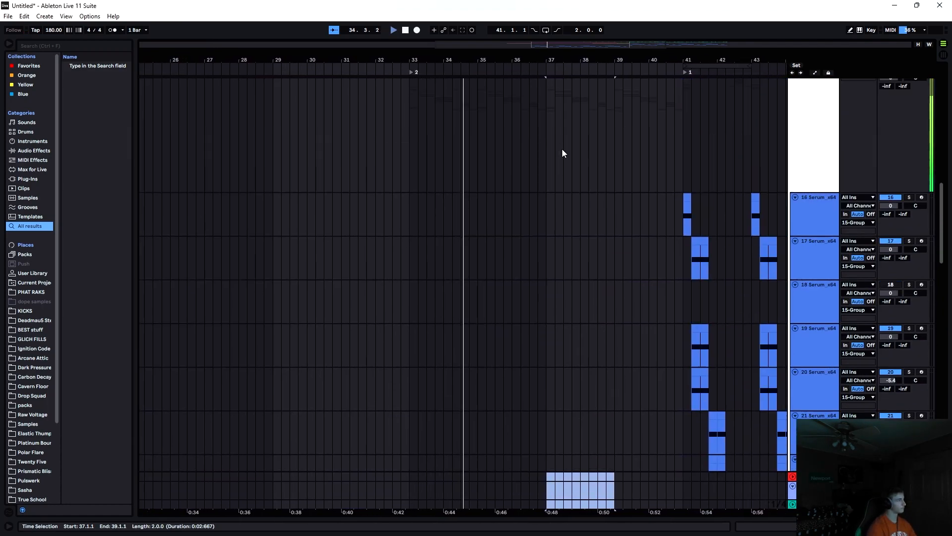
pyautogui.scroll(4, 538, 165)
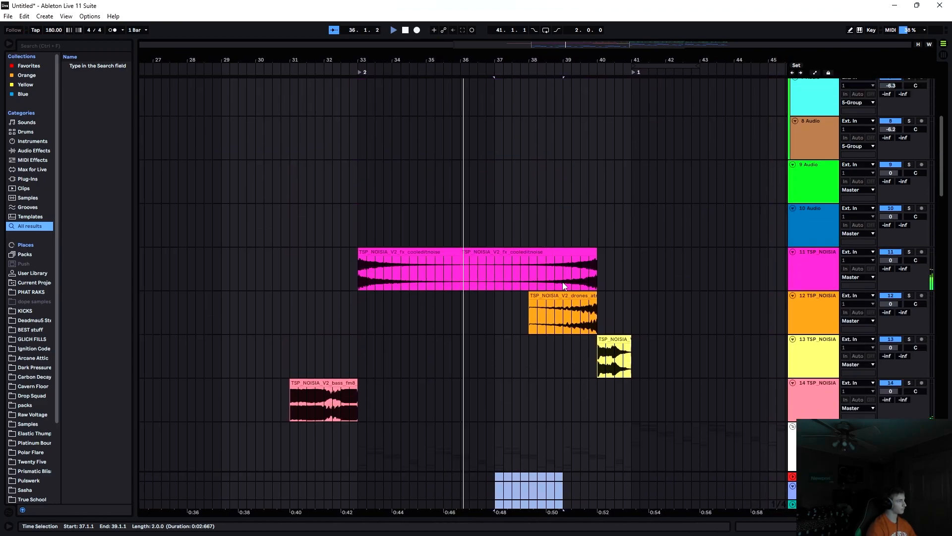
pyautogui.click(559, 297)
pyautogui.moveTo(484, 299); pyautogui.dragTo(461, 298)
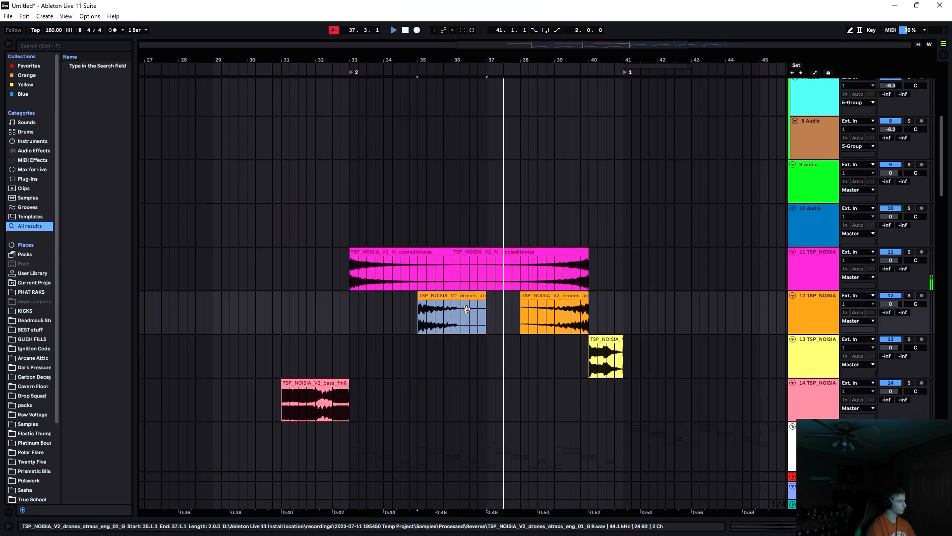
# Move the reversed drones clip to bar 37 on track 13
pyautogui.moveTo(516, 367); pyautogui.dragTo(535, 356)
pyautogui.scroll(5, 660, 253)
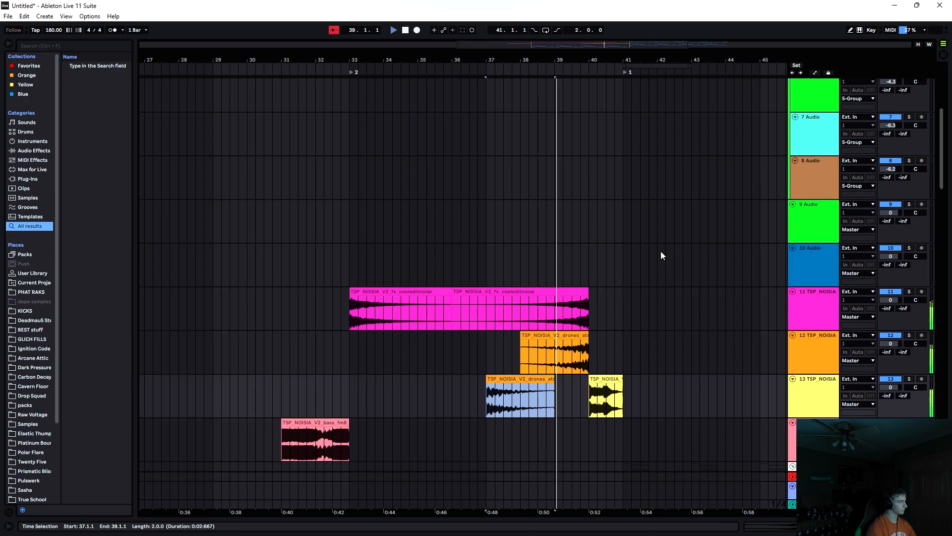
pyautogui.scroll(3, 656, 256)
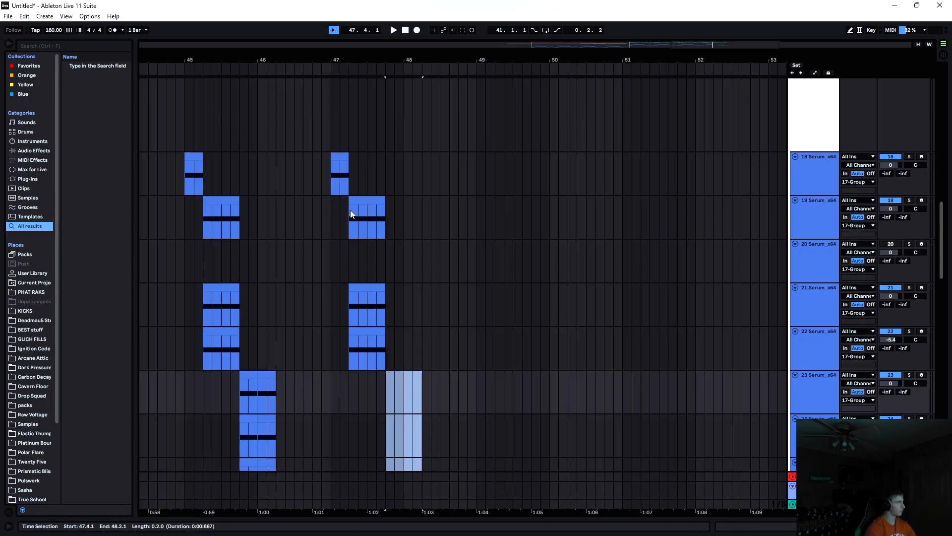
# Delete the Serum bass clips at 47.2 and the kick clip at 47.1 on track 1
pyautogui.scroll(10, 357, 129)
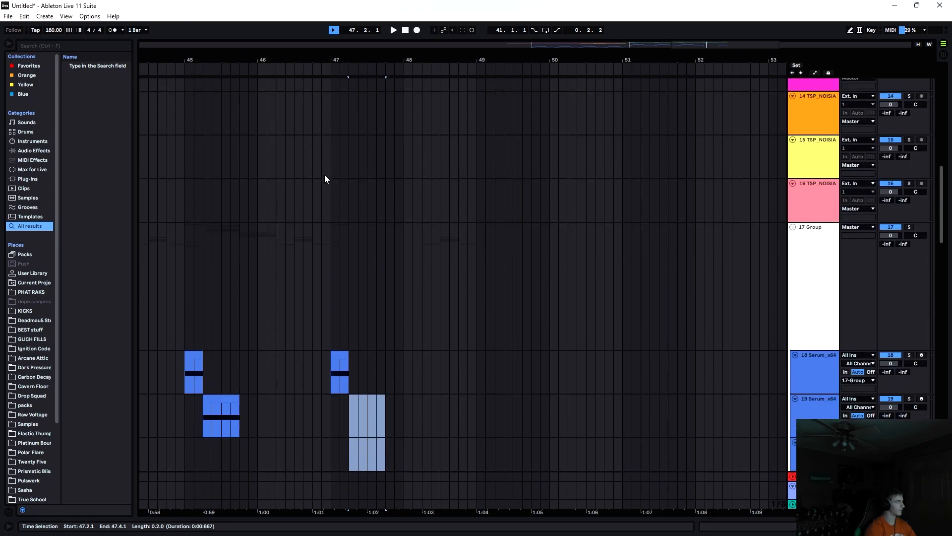
pyautogui.scroll(7, 333, 121)
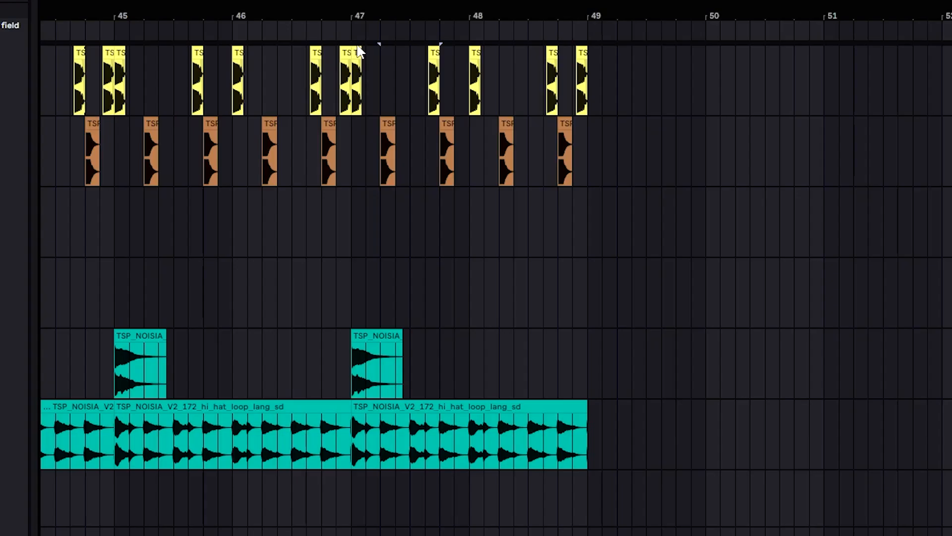
pyautogui.click(334, 82)
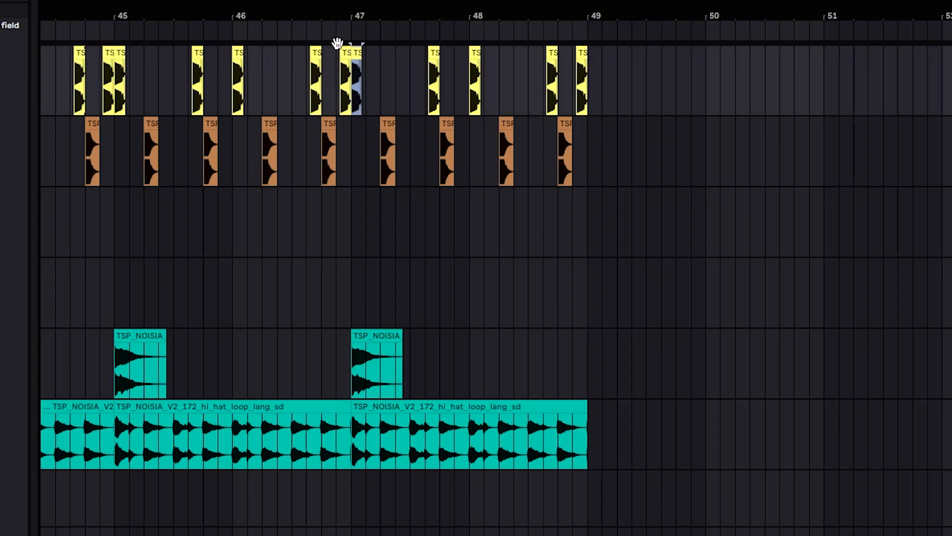
pyautogui.press('Delete')
pyautogui.click(311, 70)
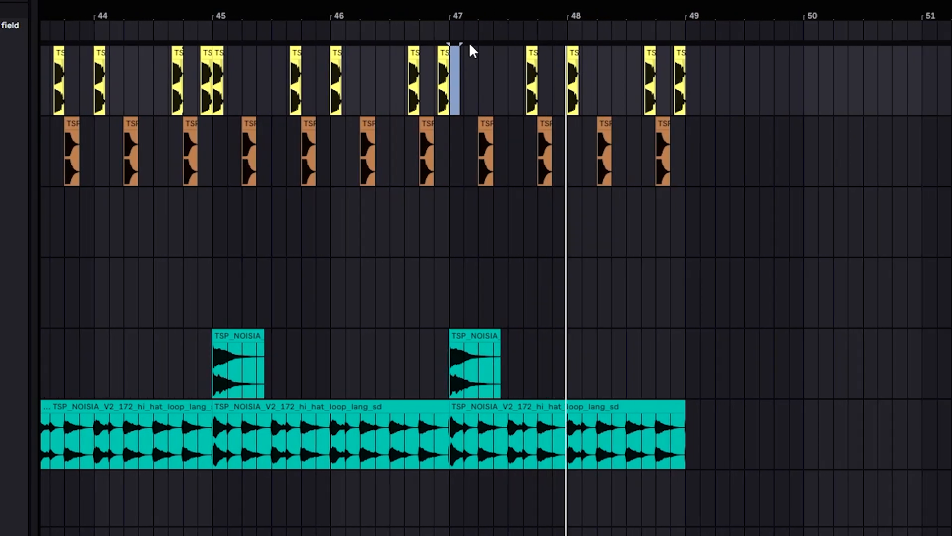
# Edit the sidechain automation of 17 Group around 47.1, where the kick is missing
pyautogui.scroll(-15, 368, 224)
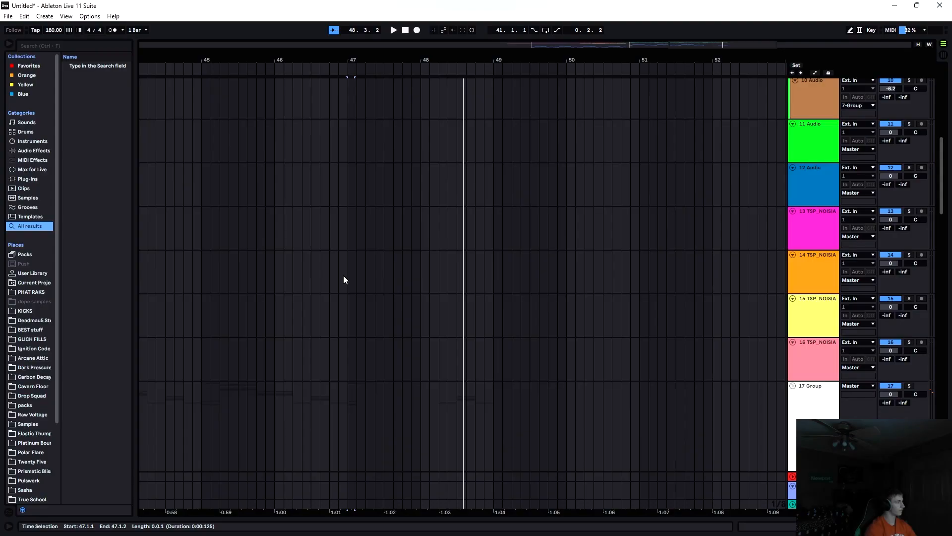
pyautogui.press('a')
pyautogui.scroll(1, 343, 218)
pyautogui.moveTo(349, 150); pyautogui.dragTo(355, 155)
pyautogui.scroll(-4, 346, 213)
pyautogui.press('a')
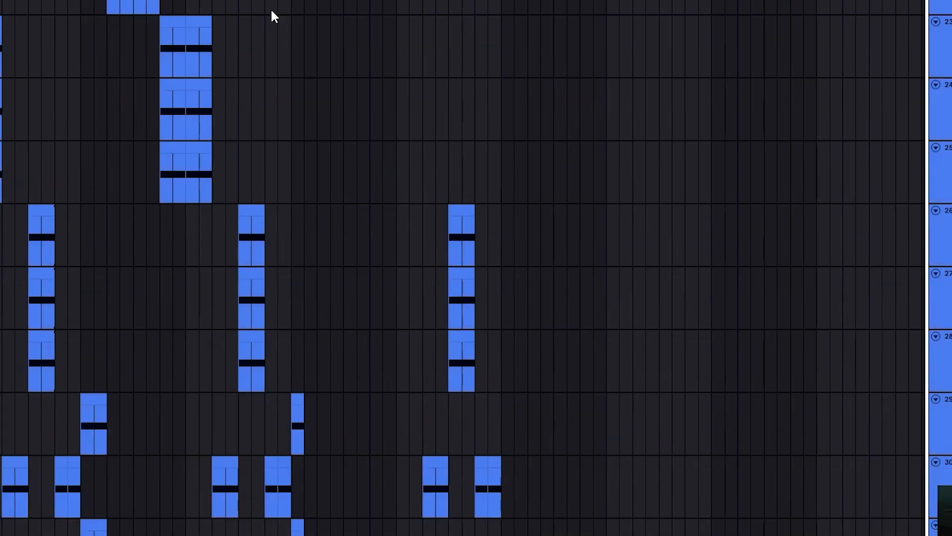
# Insert a new MIDI track below Serum track 25 and load Serum on it
pyautogui.press('space')
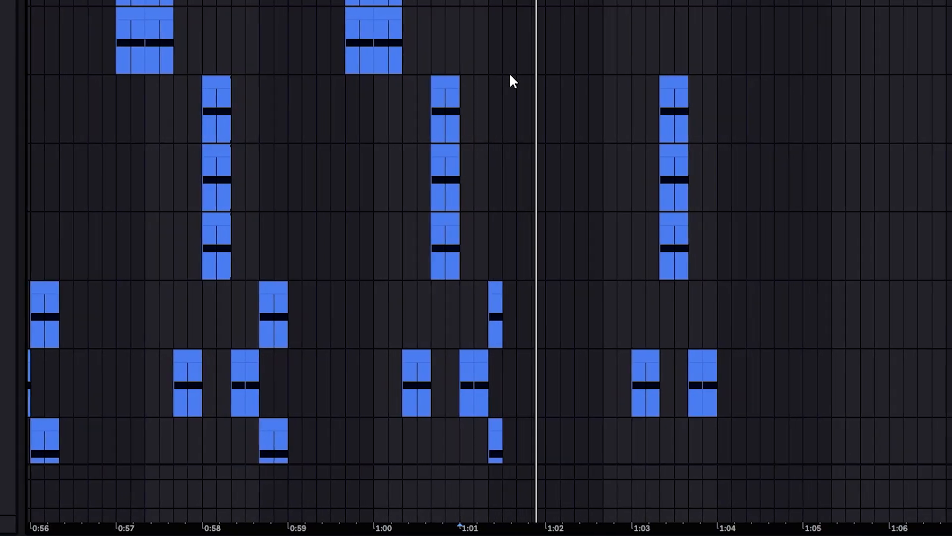
pyautogui.press('space')
pyautogui.click(490, 68)
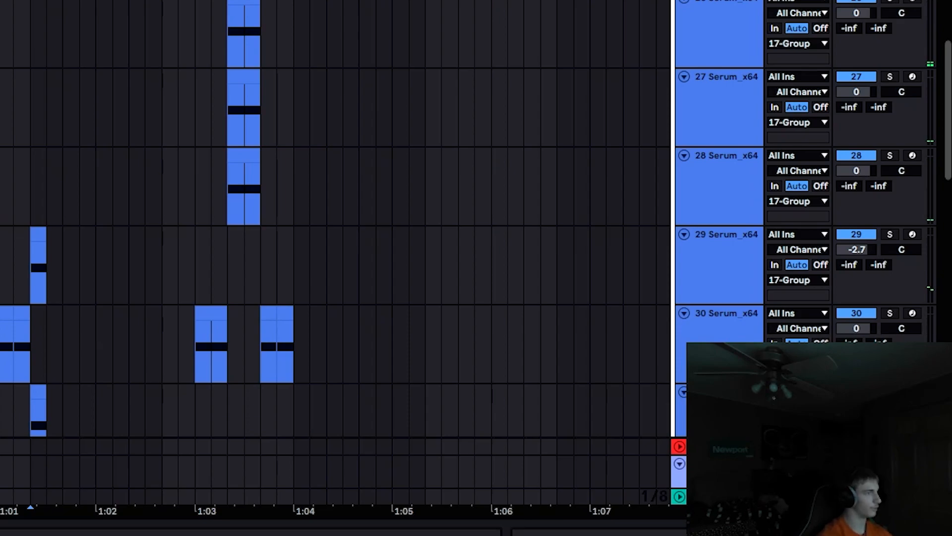
pyautogui.hotkey('ctrl', 'shift', 't')
pyautogui.rightClick(213, 18)
pyautogui.rightClick(212, 19)
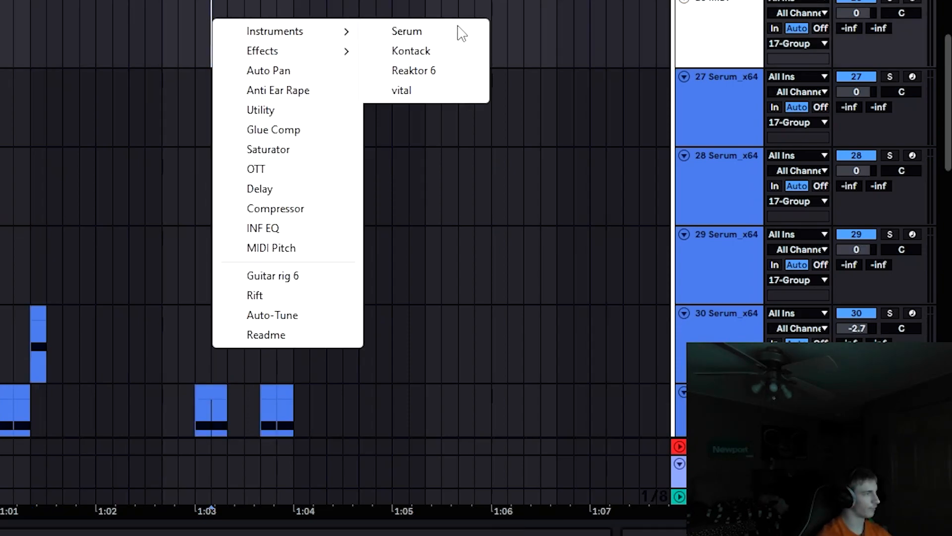
pyautogui.click(461, 34)
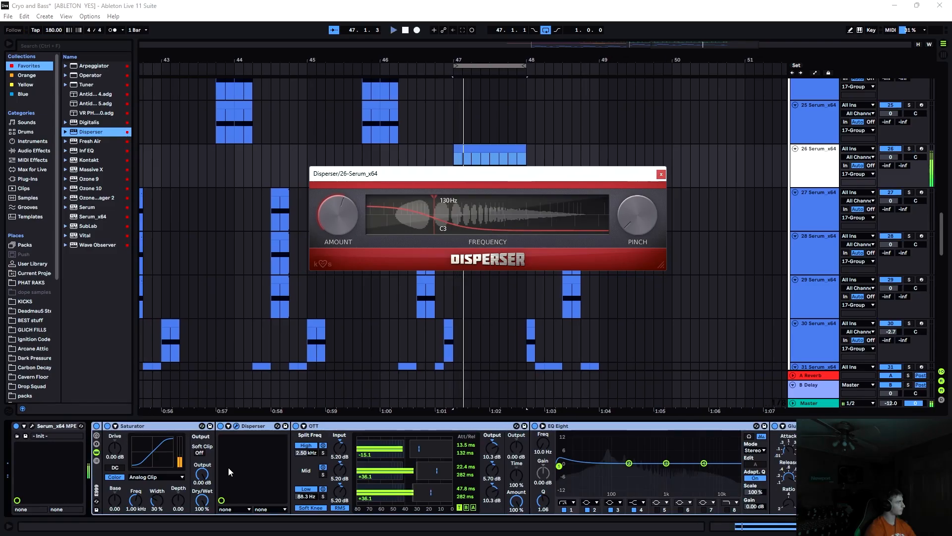
# Set the OTT Time on Serum track 26 to 1000 % and play its duplicate on track 27 solo
pyautogui.moveTo(517, 475); pyautogui.dragTo(516, 406)
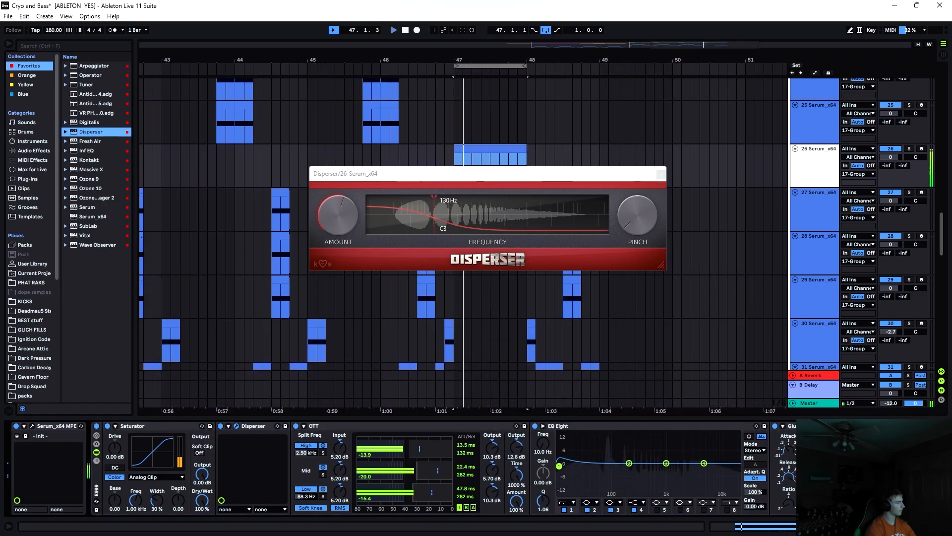
pyautogui.click(820, 206)
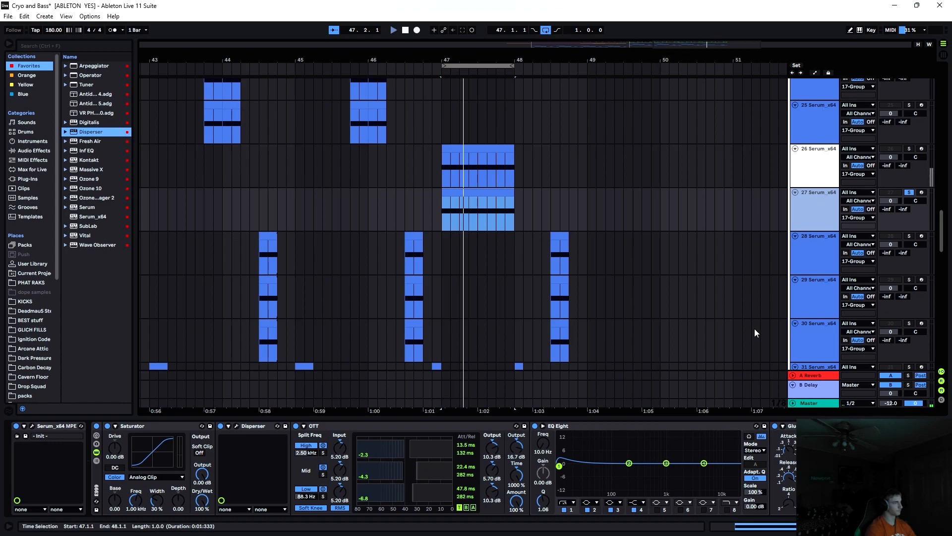
pyautogui.press('space')
# On Serum track 27, pull EQ Eight band 8 down in frequency and adjust the LFO 1 to Mast.Tun modulation amount
pyautogui.moveTo(731, 512)
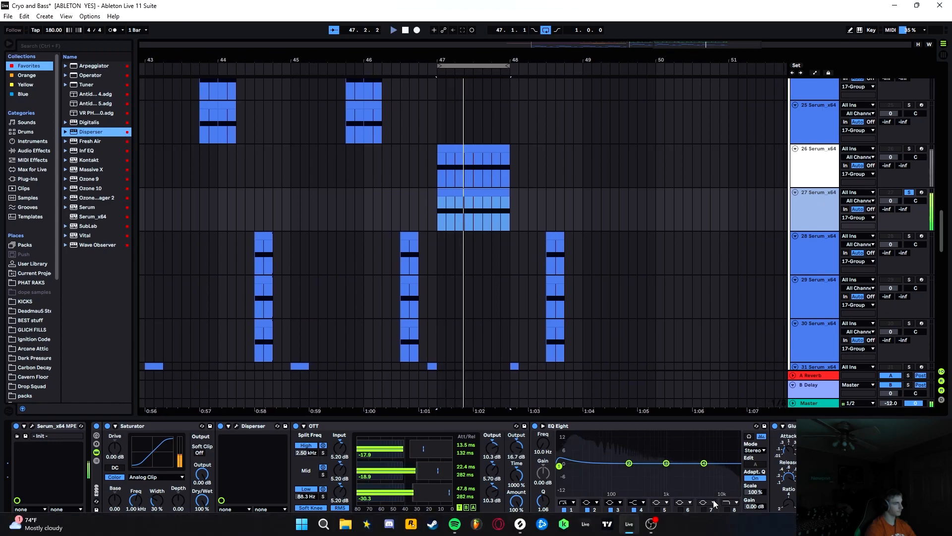
pyautogui.moveTo(734, 470); pyautogui.dragTo(606, 467)
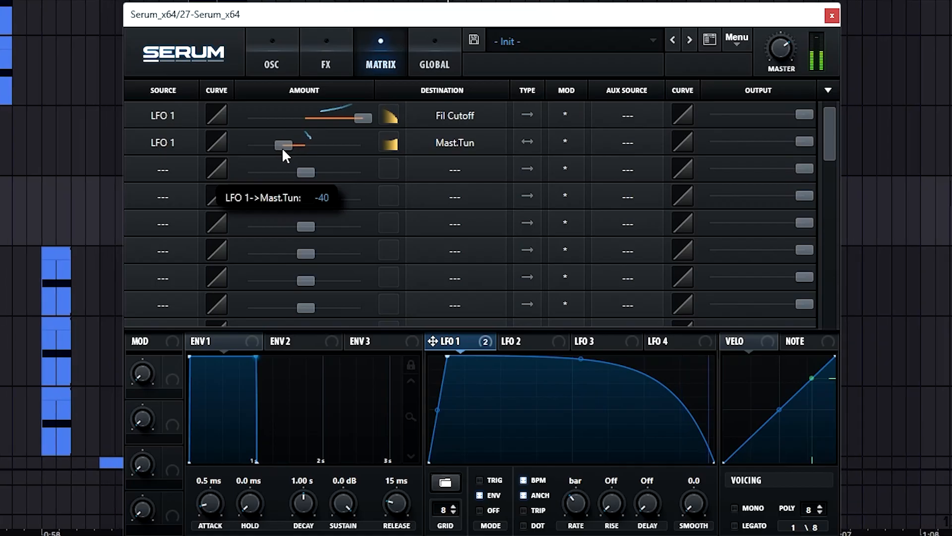
pyautogui.moveTo(283, 149); pyautogui.dragTo(308, 152)
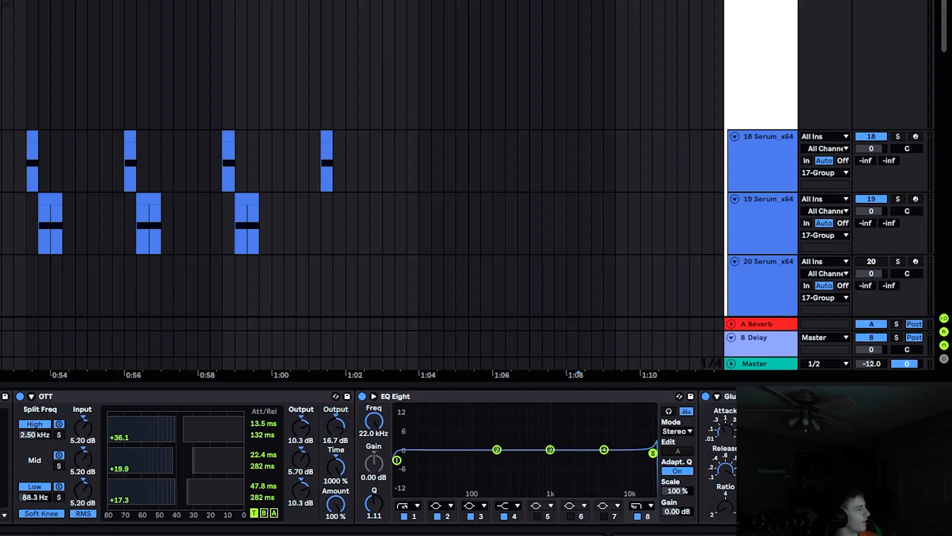
# Check the blue Serum tracks and the green copies in 38 Group during playback, and save the set
pyautogui.scroll(-5, 340, 81)
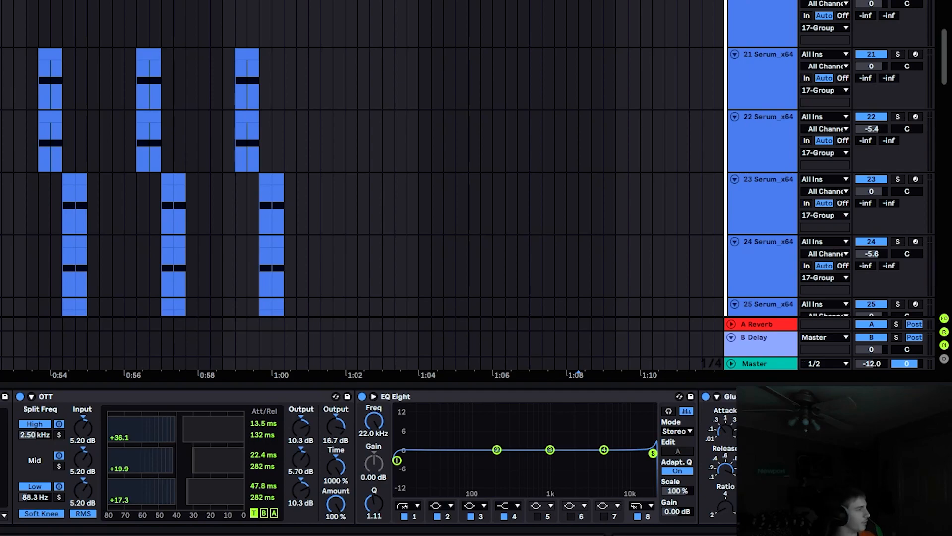
pyautogui.scroll(-5, 363, 159)
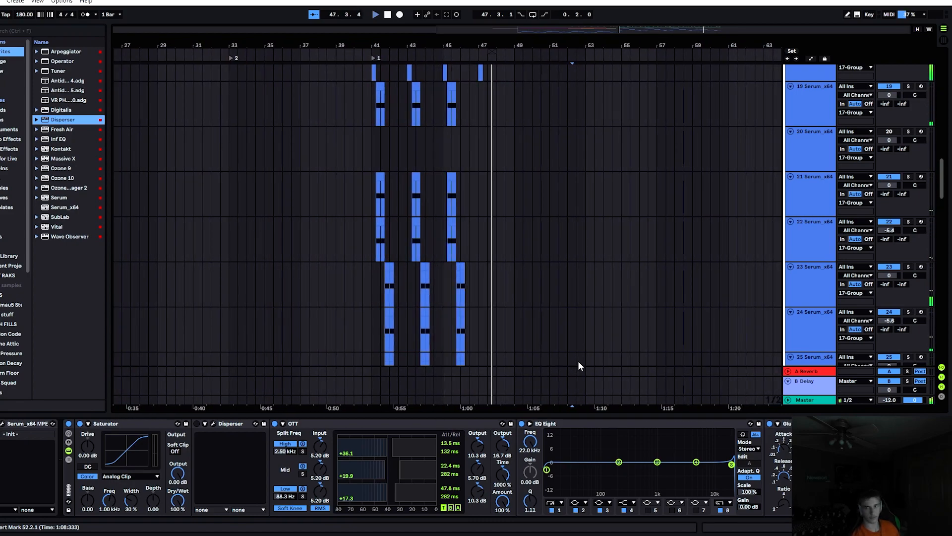
pyautogui.hotkey('ctrl', 's')
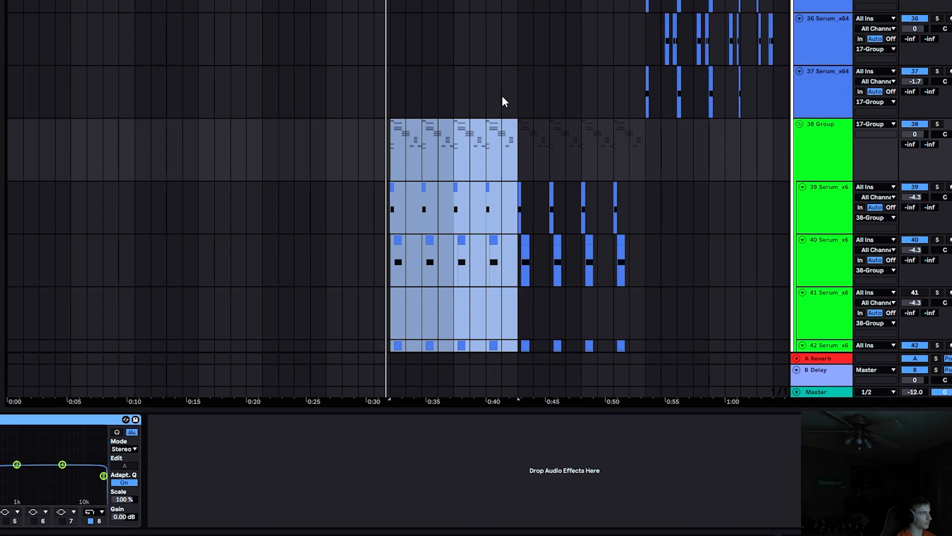
pyautogui.scroll(-10, 504, 145)
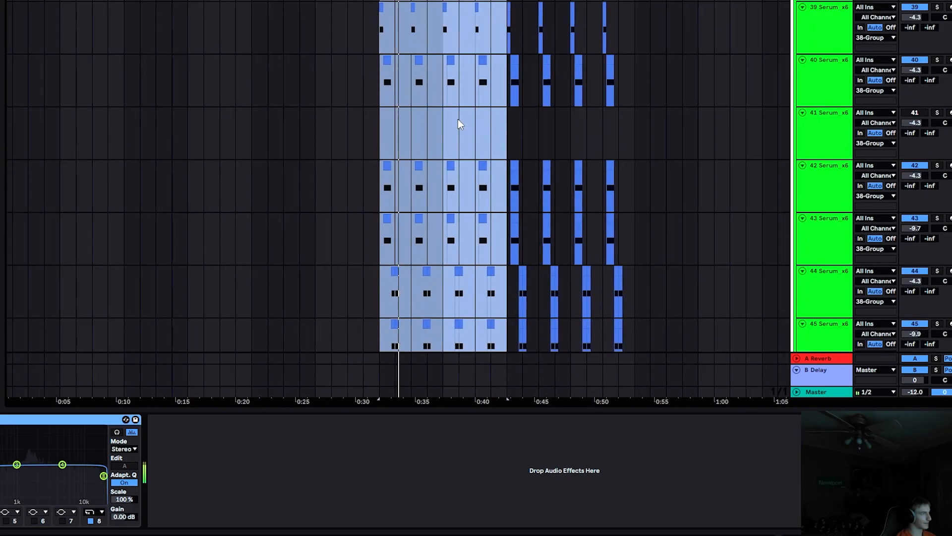
pyautogui.scroll(-3, 453, 169)
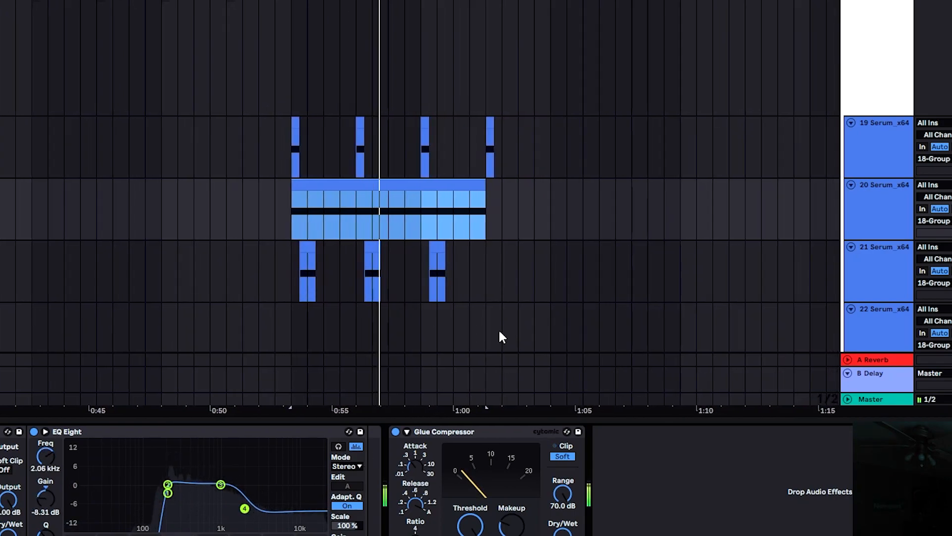
# Raise the red soothe2 band near 5 kHz on Serum track 20 and close the plug-in window and device view
pyautogui.moveTo(388, 228); pyautogui.dragTo(522, 202)
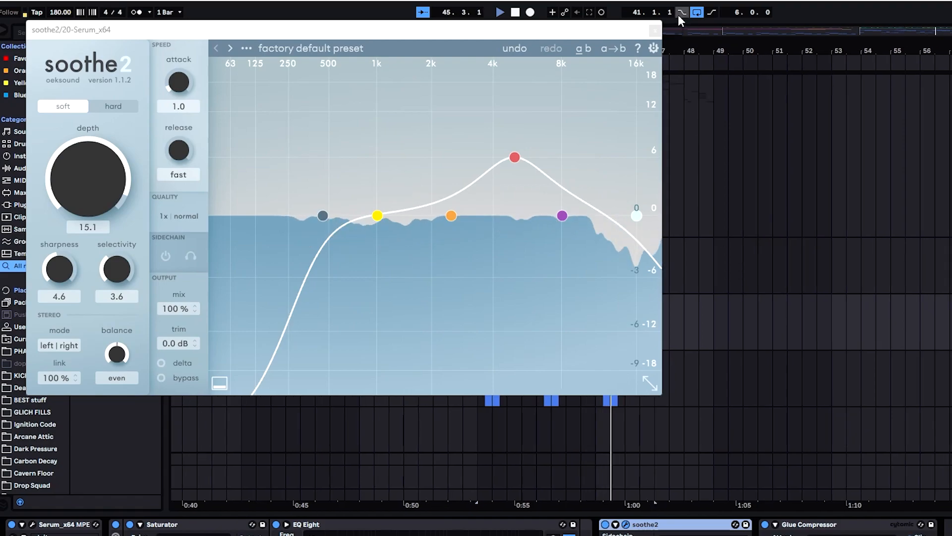
pyautogui.click(655, 31)
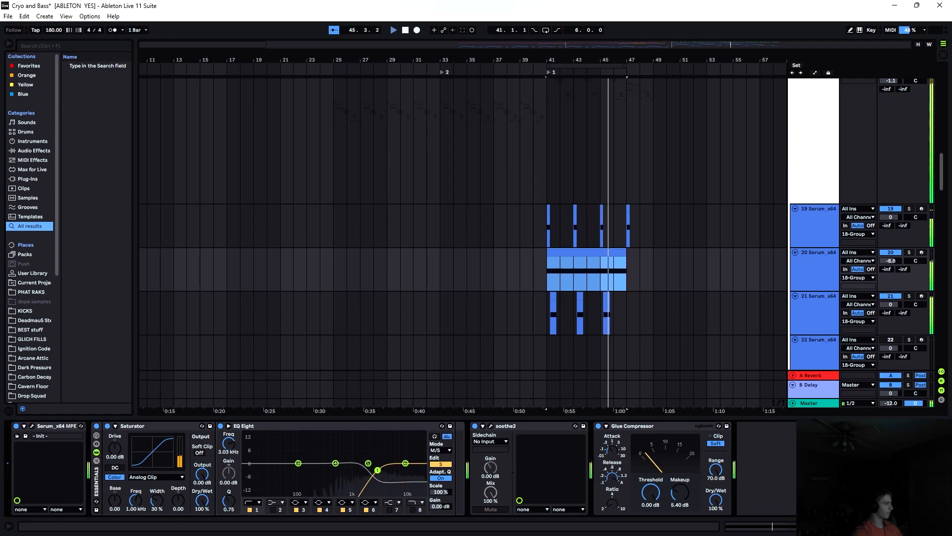
pyautogui.moveTo(411, 419); pyautogui.dragTo(387, 512)
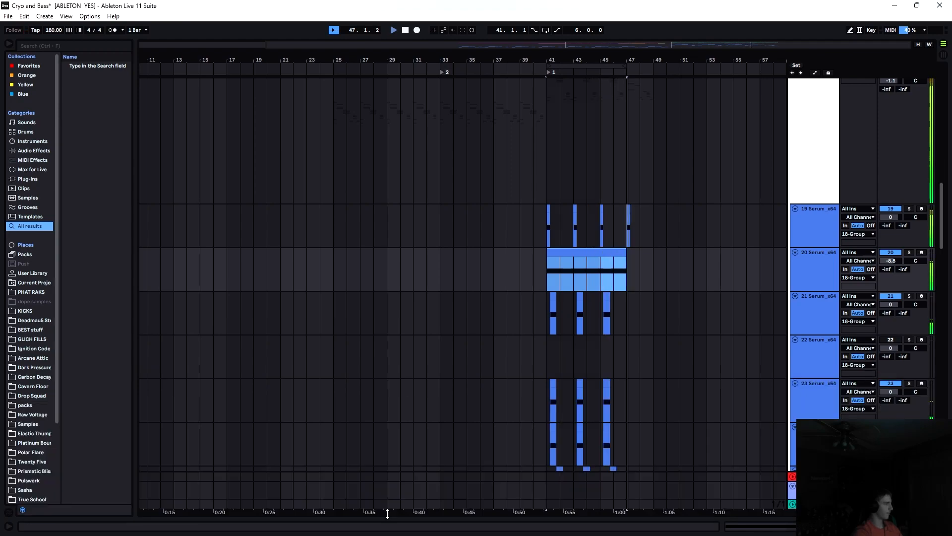
# Review the extended arrangement from the drum tracks to the green Serum clips of 95 Group between bars 41 and 57
pyautogui.scroll(-5, 611, 274)
pyautogui.scroll(-10, 605, 286)
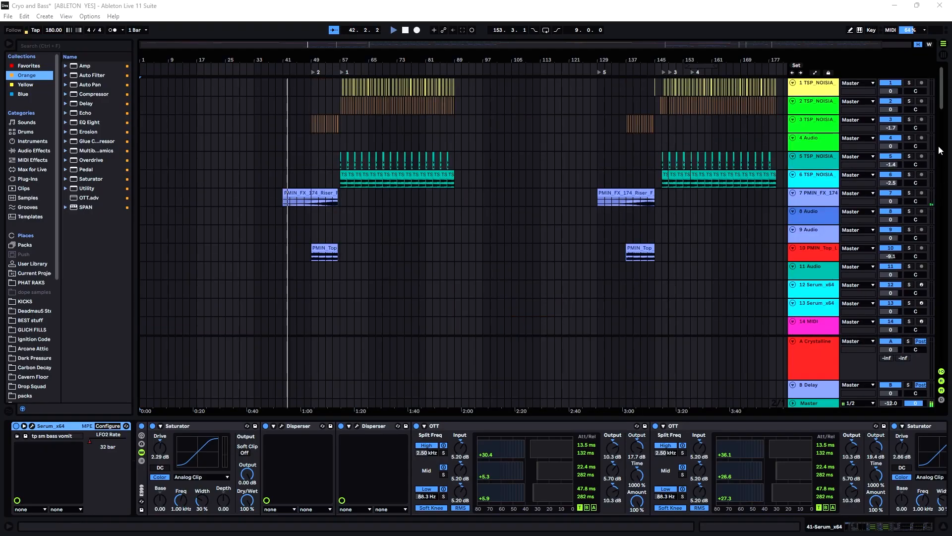
pyautogui.scroll(-15, 941, 150)
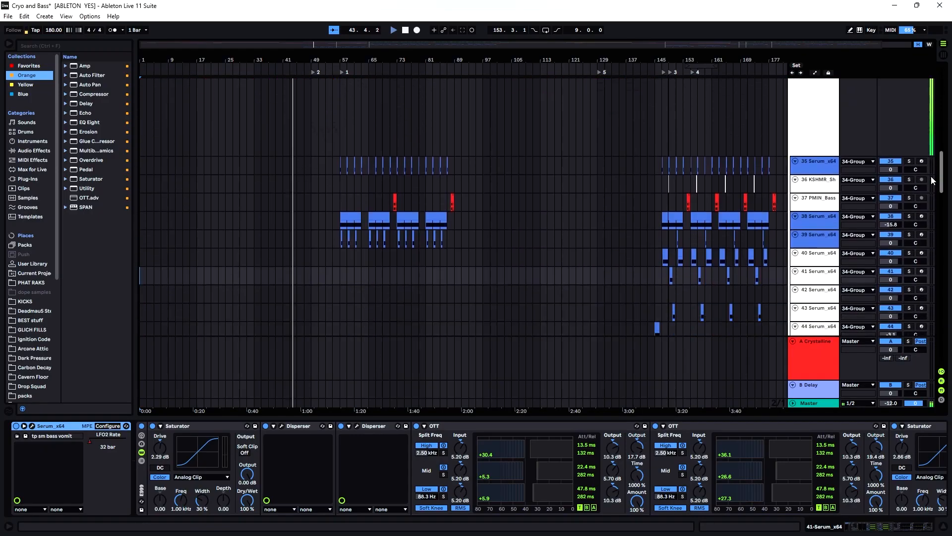
pyautogui.scroll(-15, 931, 180)
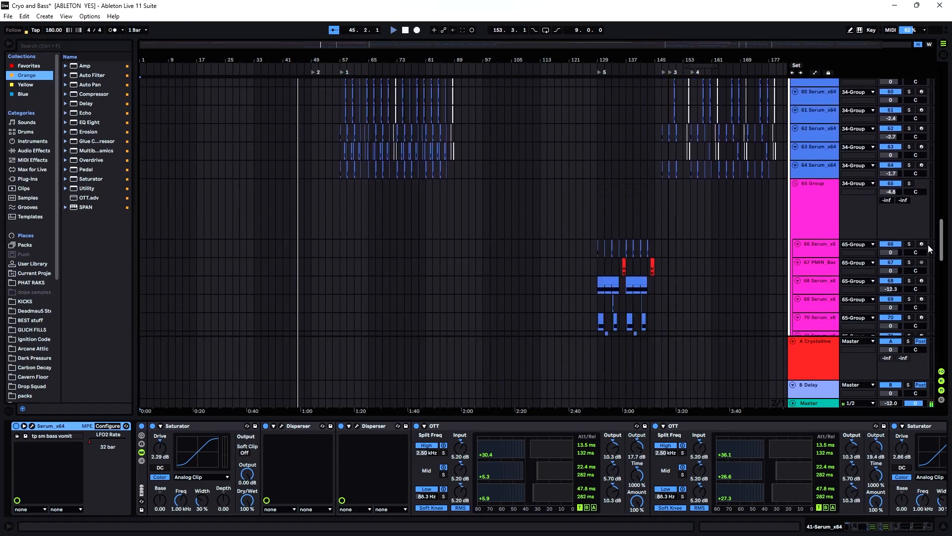
pyautogui.moveTo(928, 245); pyautogui.dragTo(935, 340)
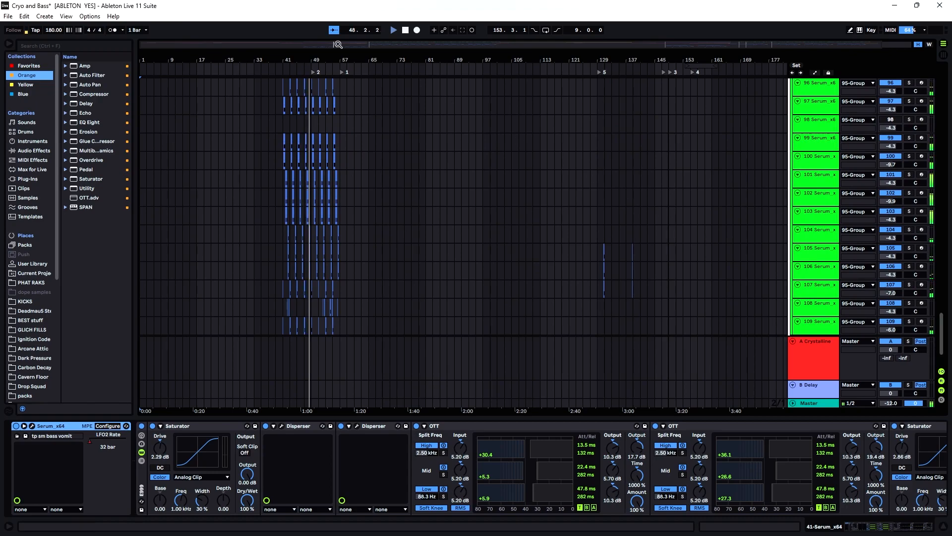
pyautogui.moveTo(338, 45); pyautogui.dragTo(338, 141)
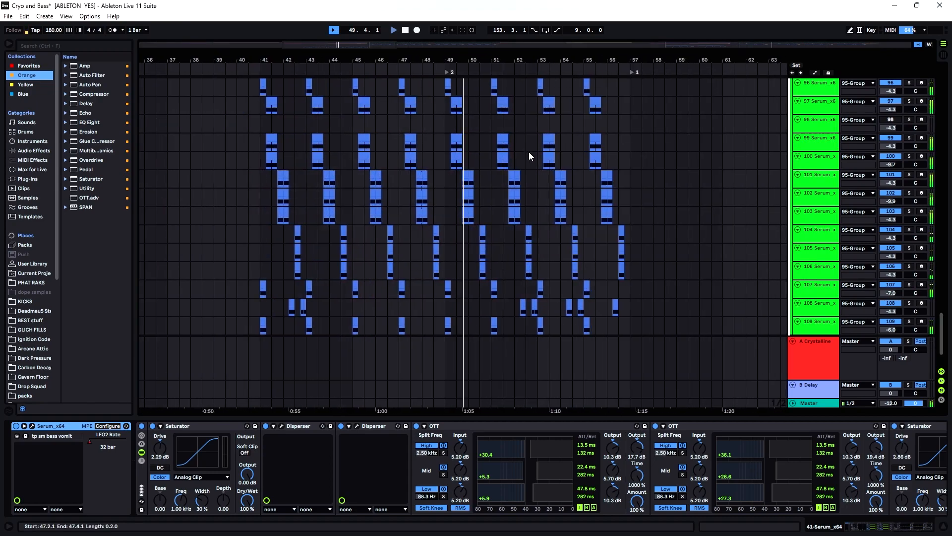
pyautogui.scroll(-2, 529, 156)
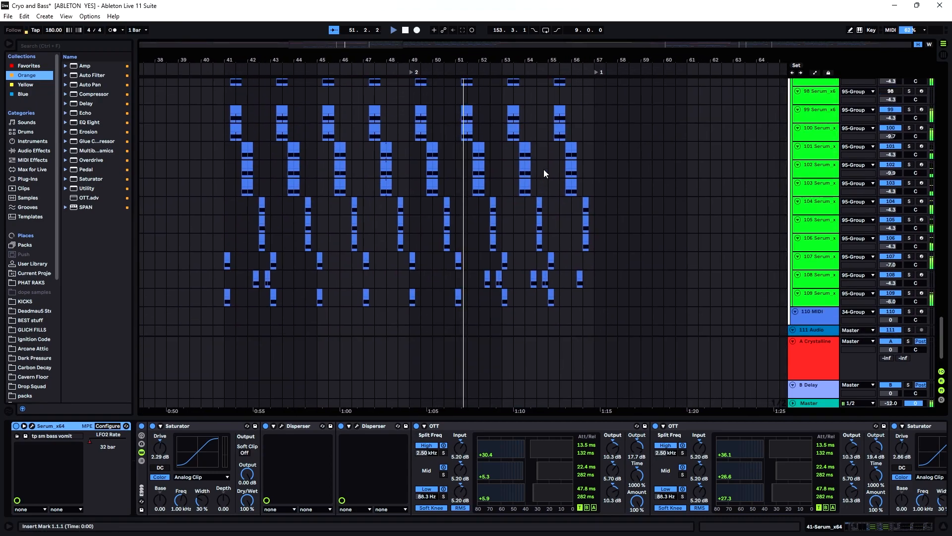
pyautogui.scroll(1, 549, 171)
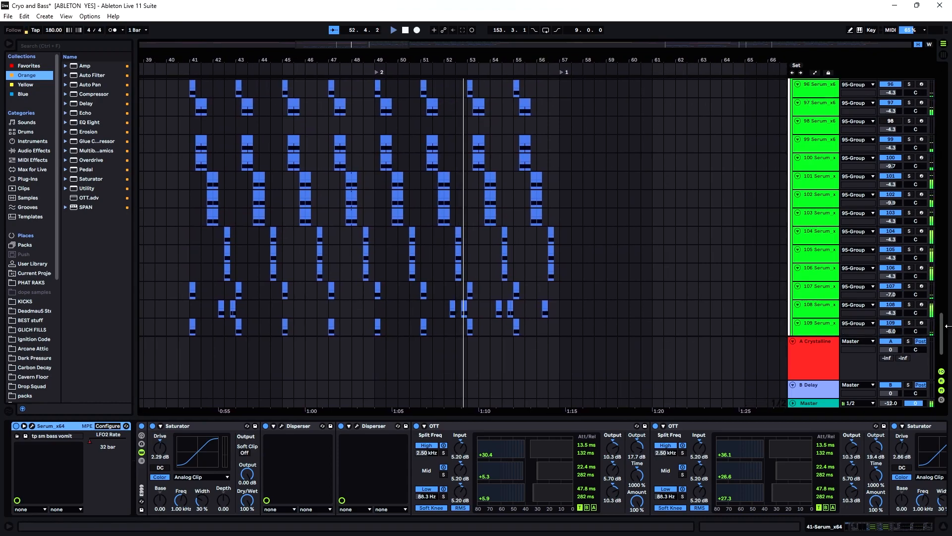
# Examine the Serum layers and fill clips of 34 Group in the drop from bar 57 and the second drop around bar 147
pyautogui.moveTo(947, 326); pyautogui.dragTo(888, 140)
pyautogui.scroll(-1, 678, 92)
pyautogui.moveTo(410, 44); pyautogui.dragTo(412, 37)
pyautogui.scroll(-6, 600, 176)
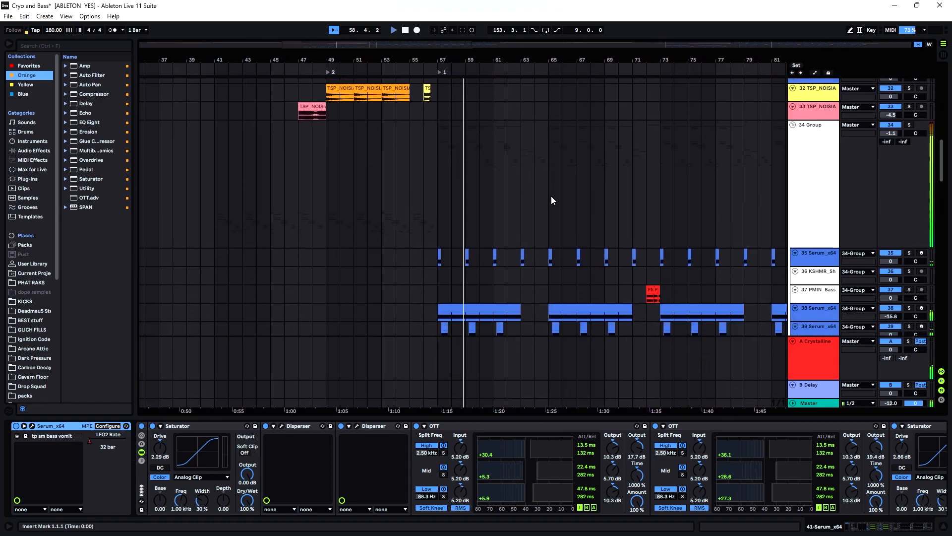
pyautogui.scroll(-8, 551, 198)
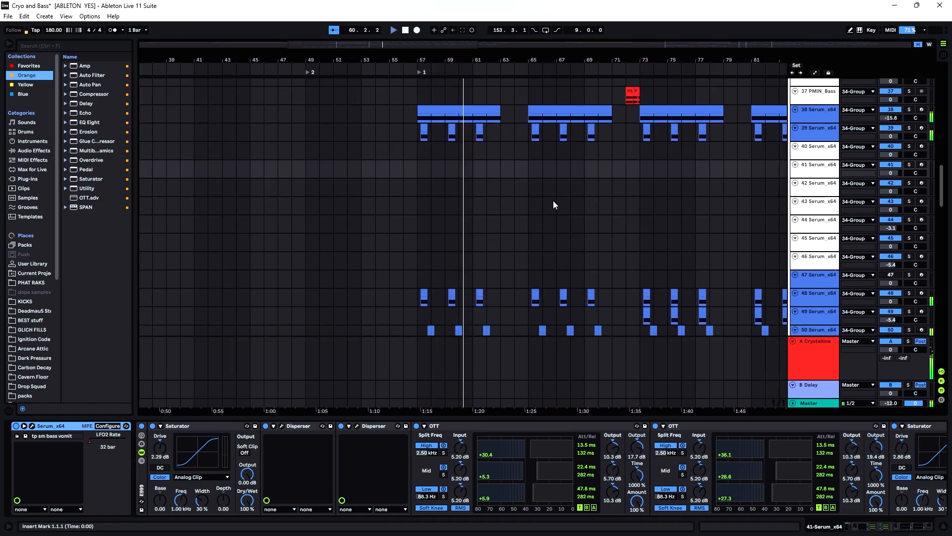
pyautogui.scroll(-6, 555, 201)
pyautogui.click(930, 44)
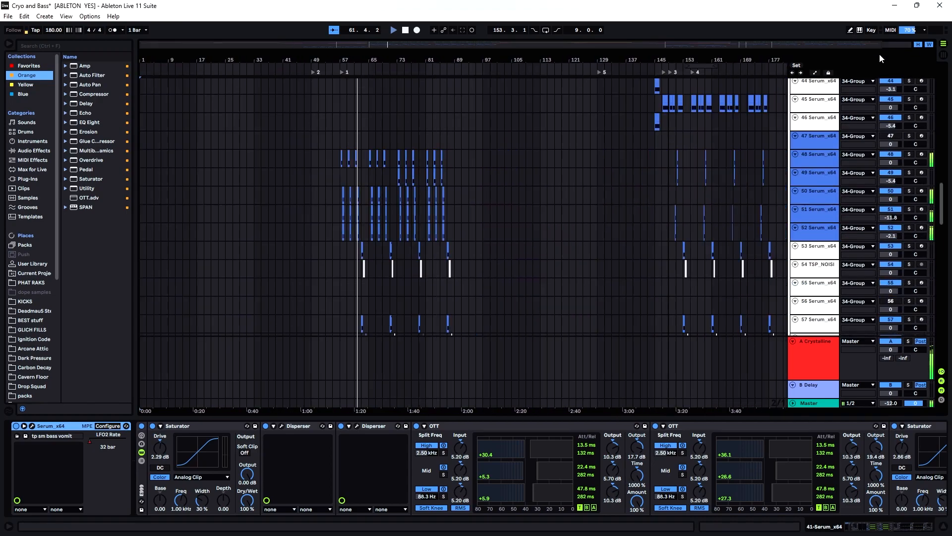
pyautogui.scroll(8, 391, 202)
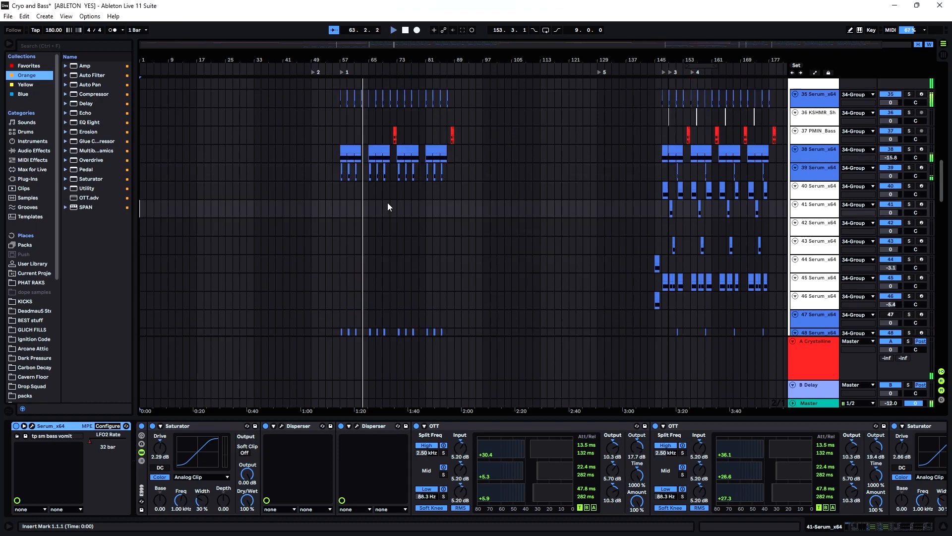
pyautogui.scroll(4, 386, 204)
pyautogui.scroll(-9, 389, 207)
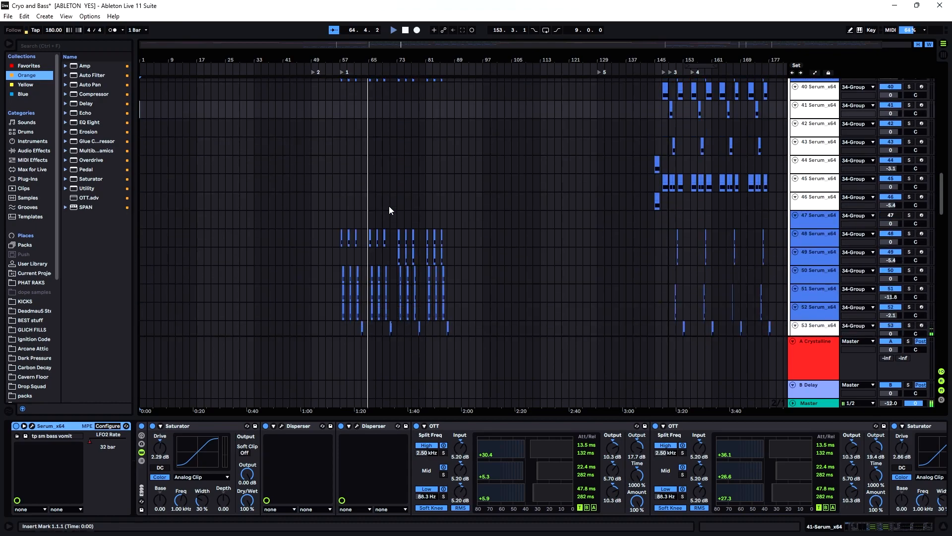
pyautogui.scroll(-8, 389, 206)
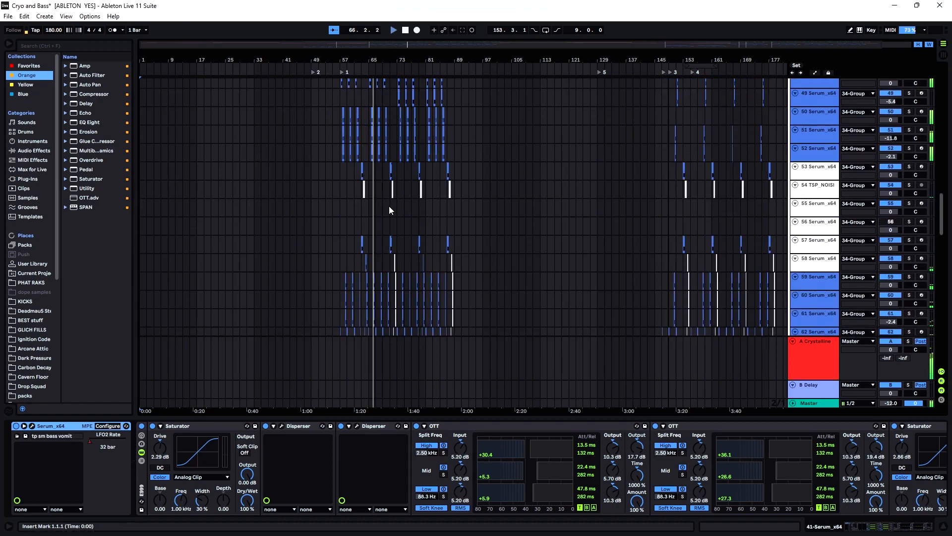
pyautogui.moveTo(342, 62); pyautogui.dragTo(314, 62)
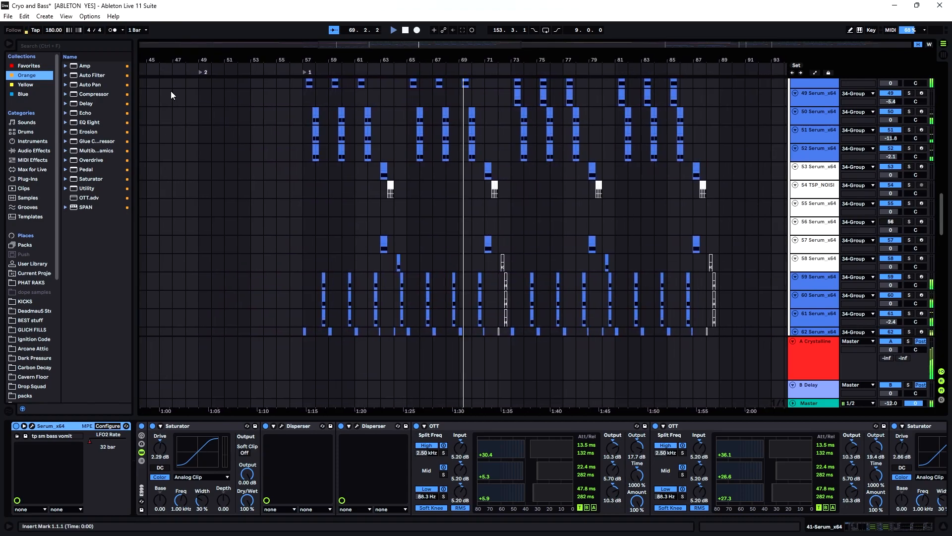